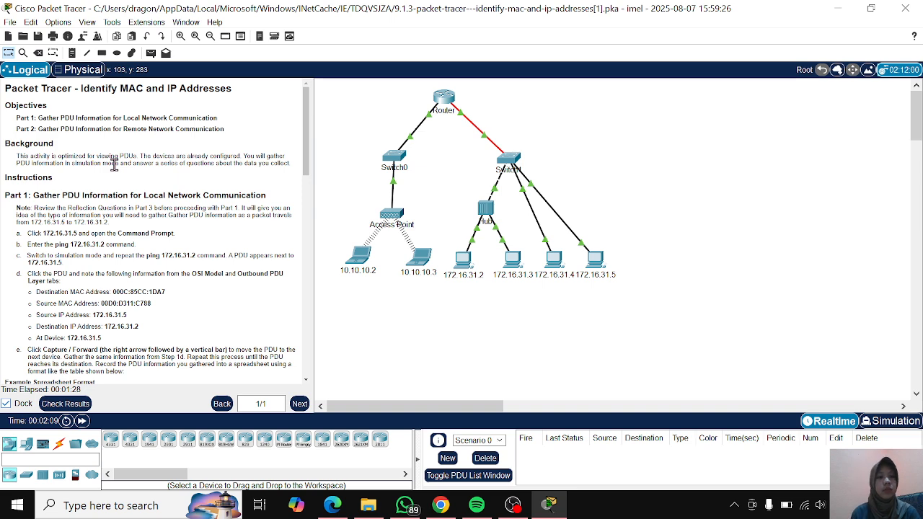
Step: Read through the Part 1 instructions and open the Command Prompt on PC 172.16.31.5
{"action": "scroll", "coordinate": [114, 164], "scroll_direction": "down", "scroll_amount": 1}
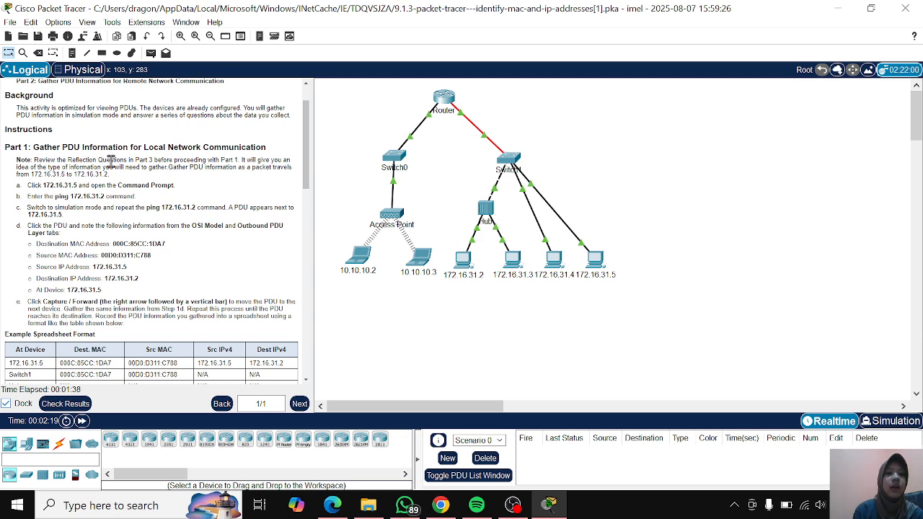
{"action": "scroll", "coordinate": [111, 160], "scroll_direction": "down", "scroll_amount": 1}
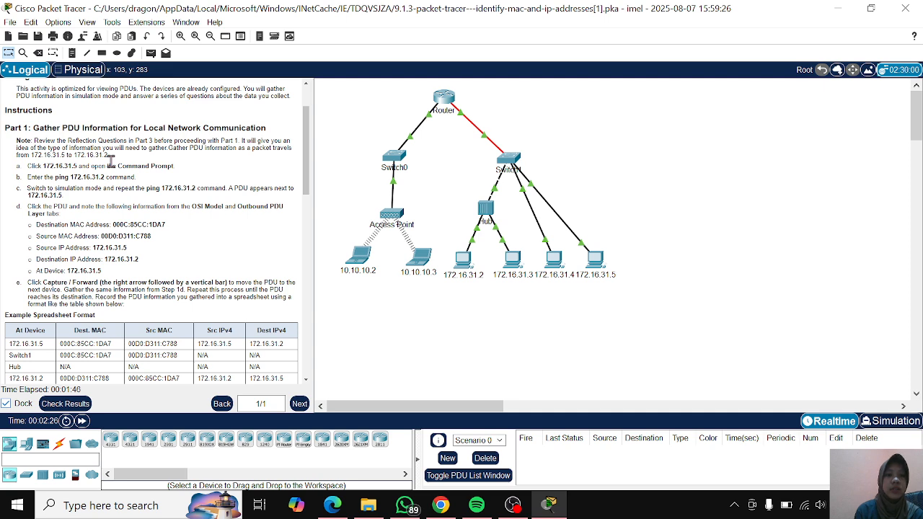
{"action": "scroll", "coordinate": [111, 162], "scroll_direction": "down", "scroll_amount": 1}
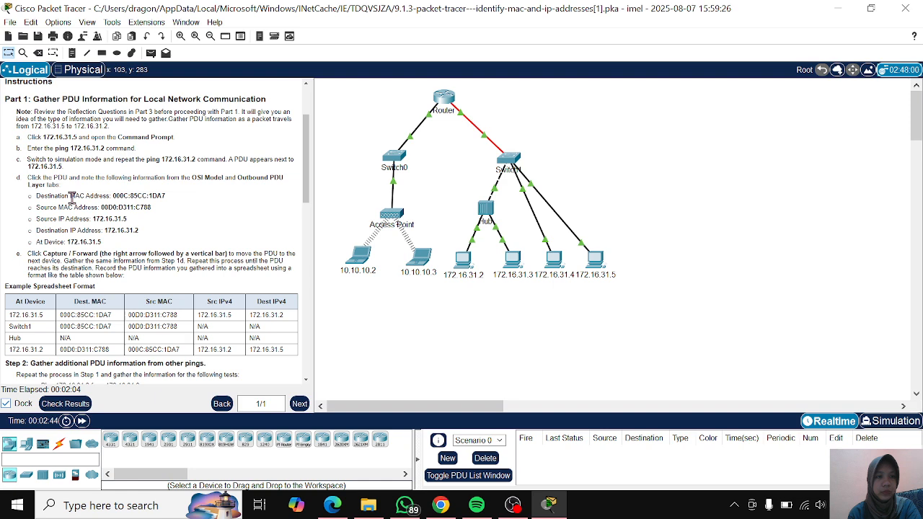
{"action": "scroll", "coordinate": [69, 192], "scroll_direction": "down", "scroll_amount": 1}
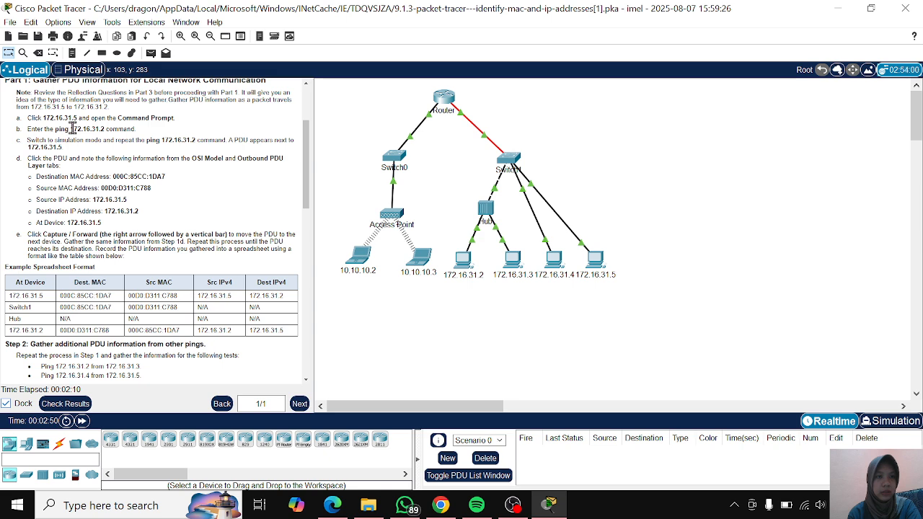
{"action": "left_click", "coordinate": [597, 267]}
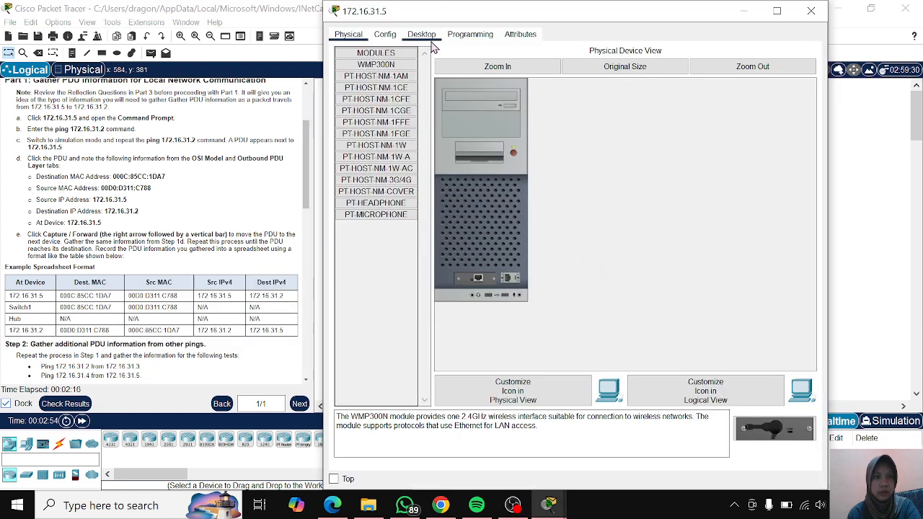
{"action": "left_click", "coordinate": [421, 34]}
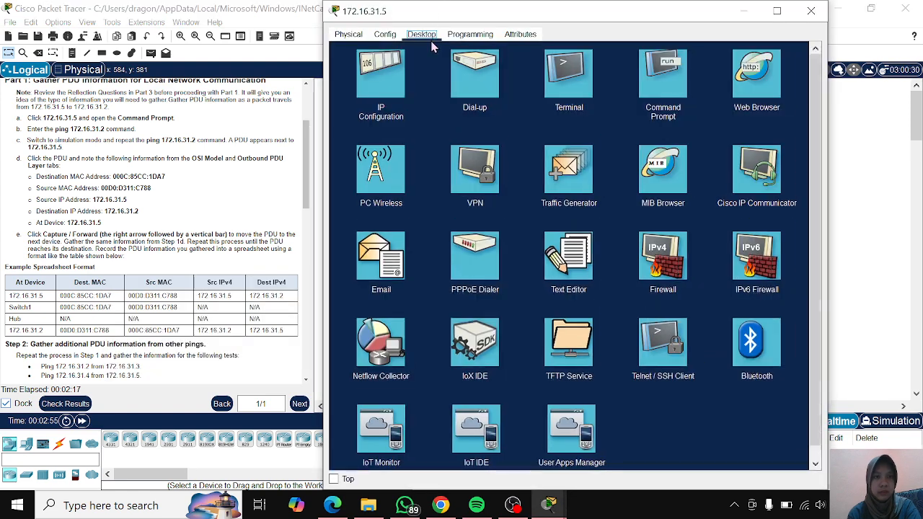
{"action": "left_click", "coordinate": [668, 97]}
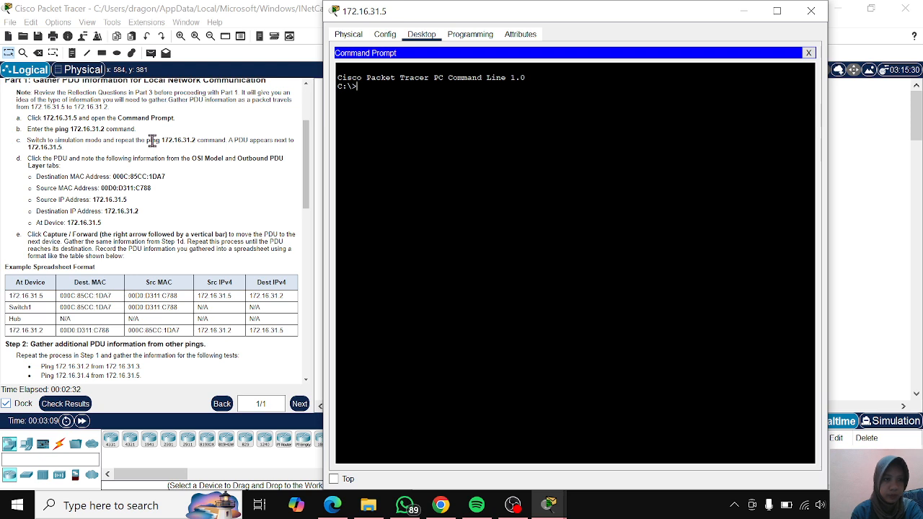
Step: Ping 172.16.31.2 from PC 172.16.31.5, and minimize the device window
{"action": "type", "text": "ping"}
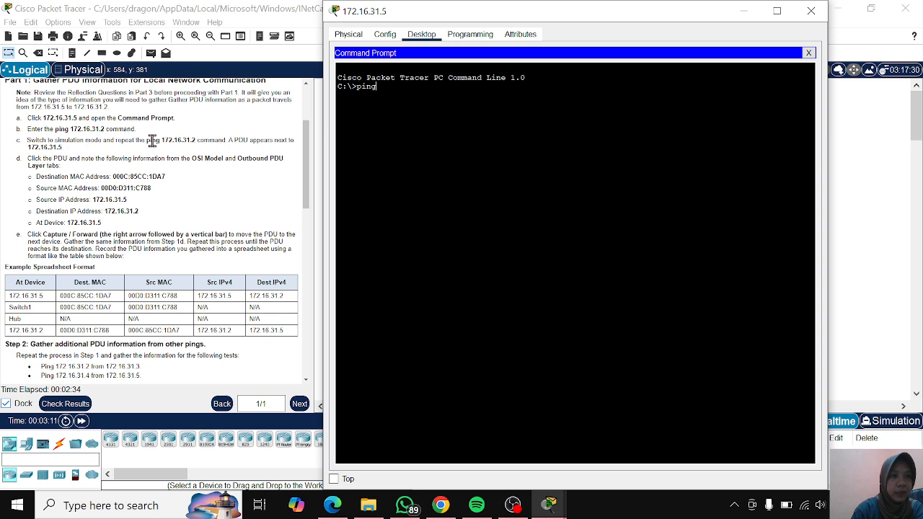
{"action": "type", "text": " 1"}
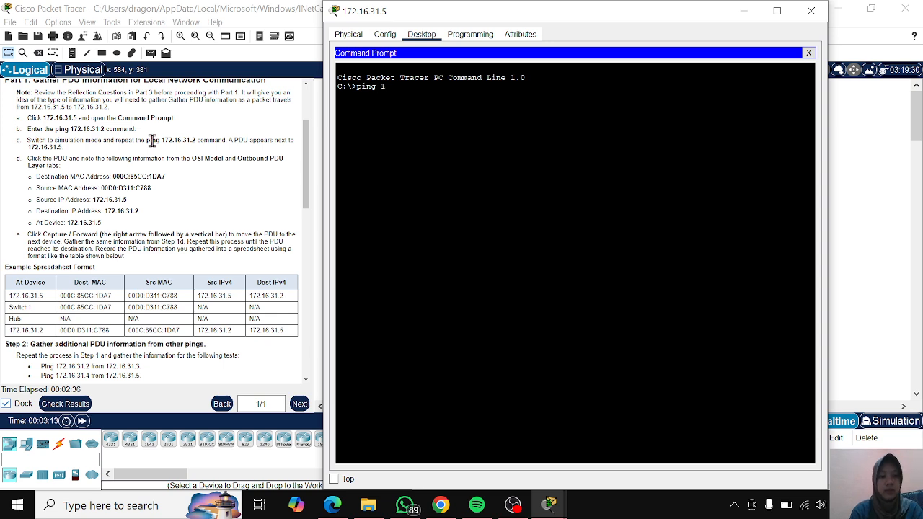
{"action": "type", "text": "72."}
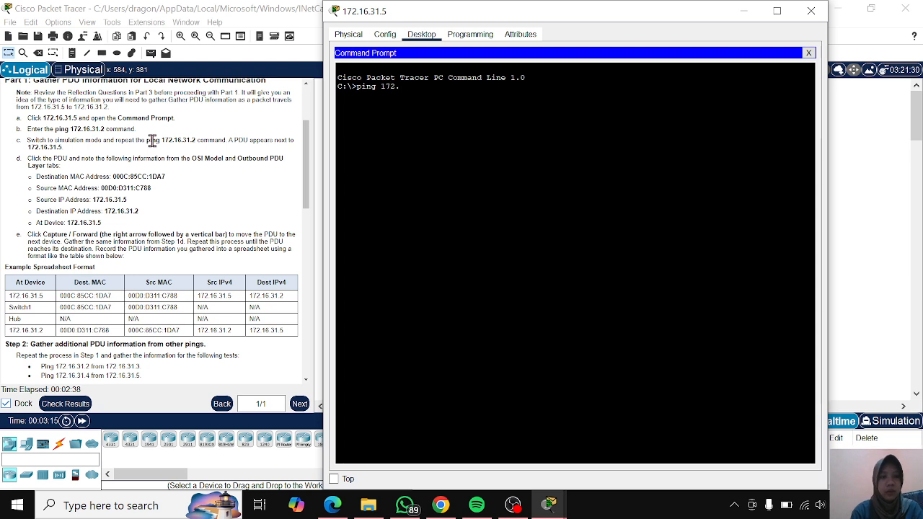
{"action": "type", "text": "16"}
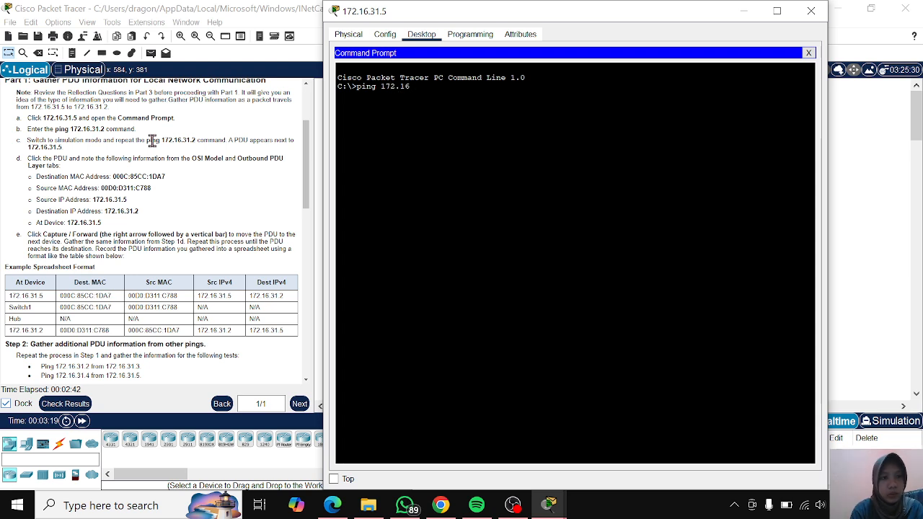
{"action": "type", "text": "."}
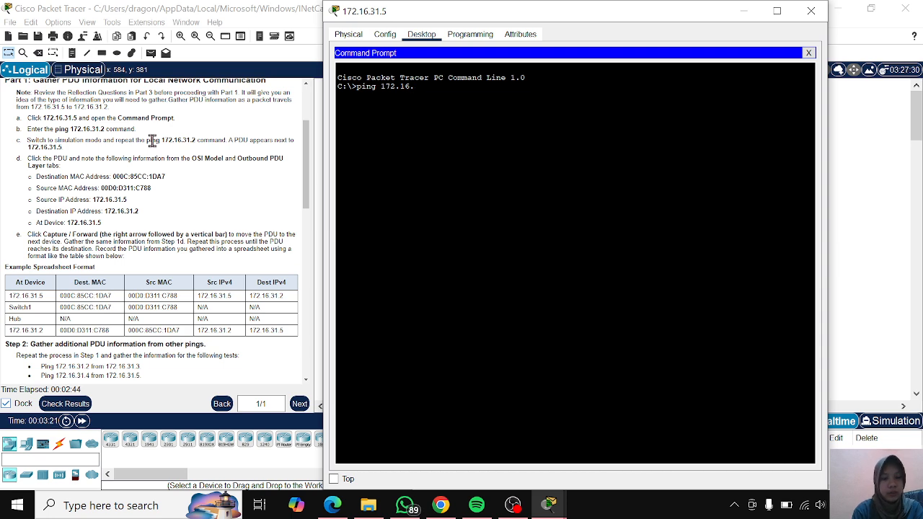
{"action": "type", "text": "31"}
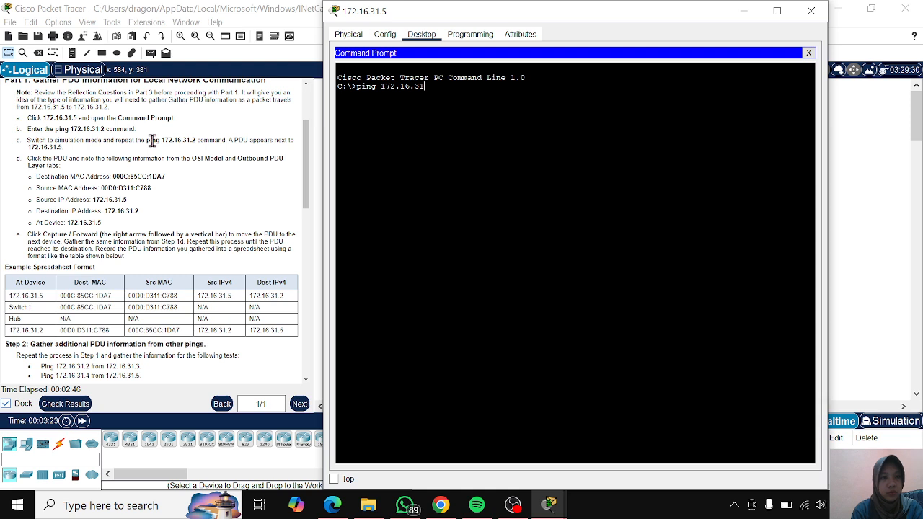
{"action": "type", "text": ".2"}
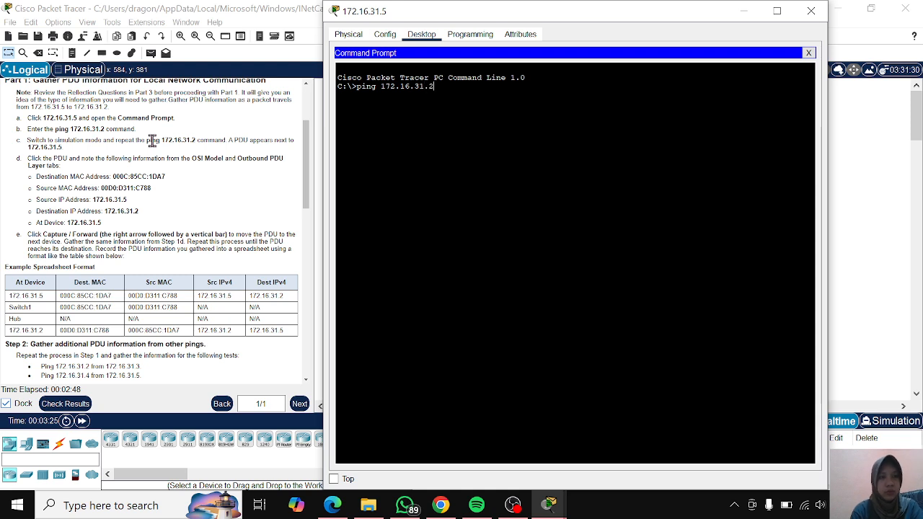
{"action": "key", "text": "Return"}
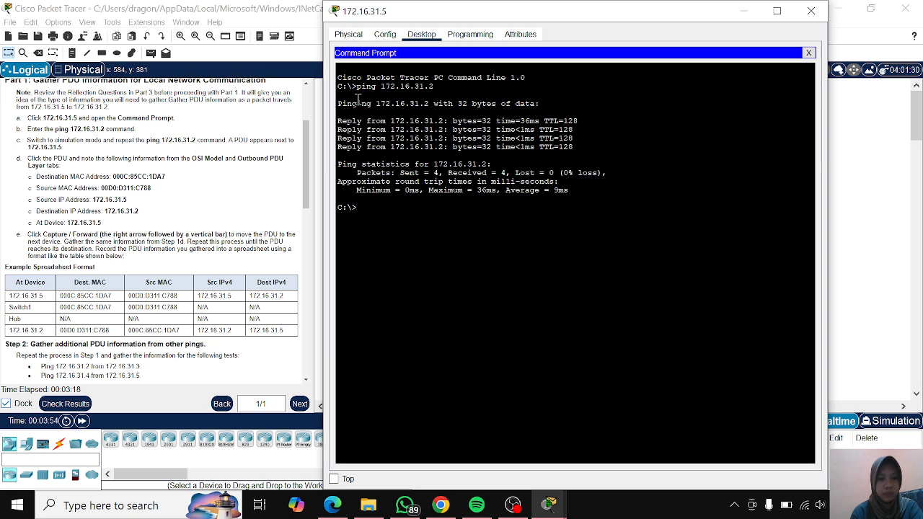
{"action": "left_click", "coordinate": [746, 12]}
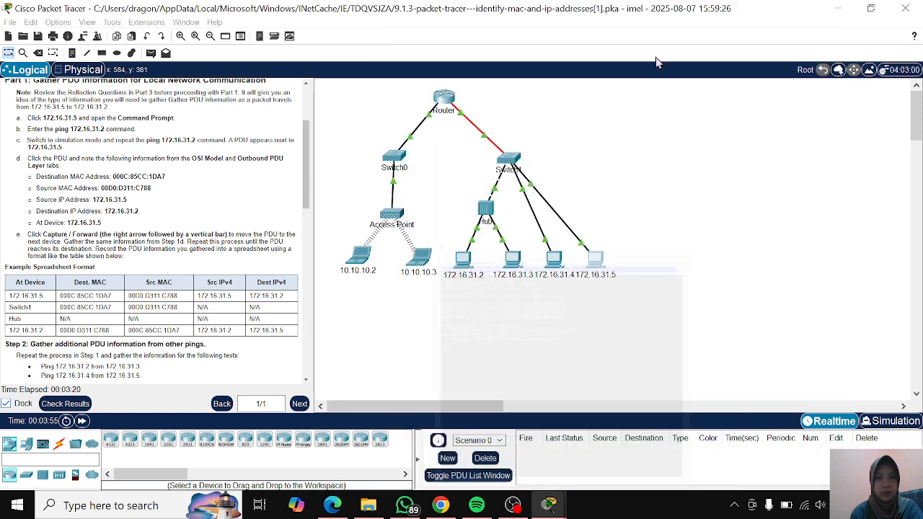
Step: Open the Command Prompt on PC 172.16.31.2
{"action": "left_click", "coordinate": [467, 264]}
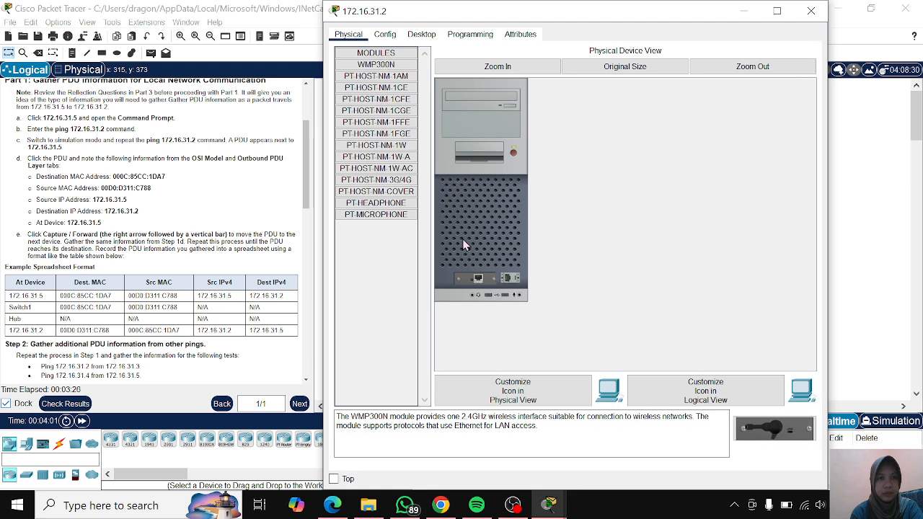
{"action": "left_click", "coordinate": [427, 38]}
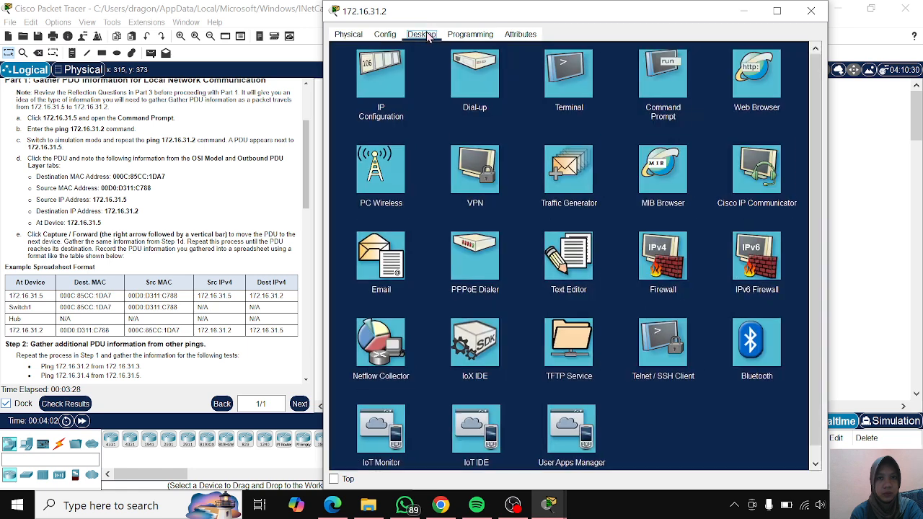
{"action": "left_click", "coordinate": [655, 97]}
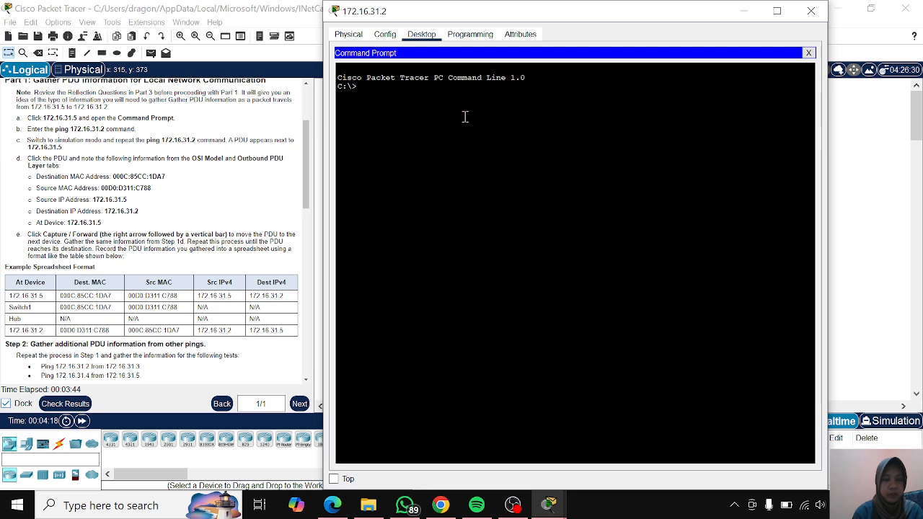
Step: Ping 172.16.31.5 from PC 172.16.31.2, and minimize the device window
{"action": "type", "text": "ping 1"}
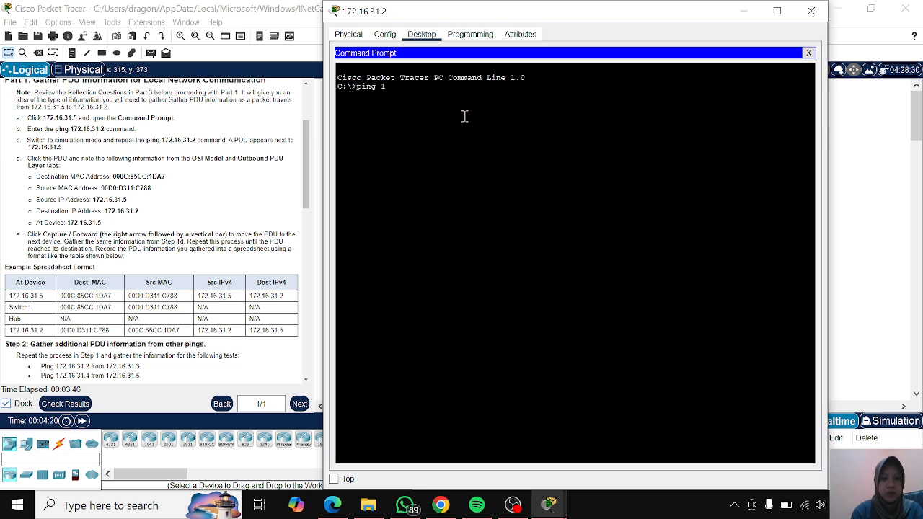
{"action": "type", "text": "72.1"}
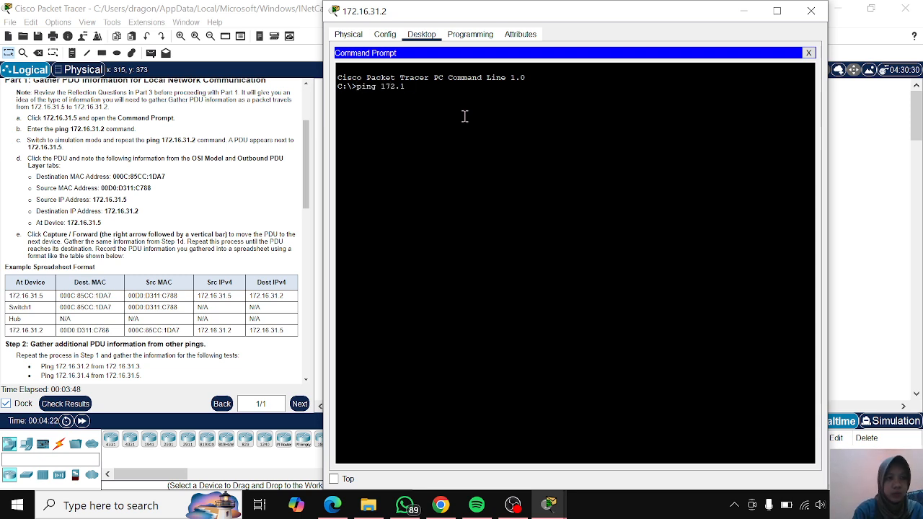
{"action": "type", "text": "6."}
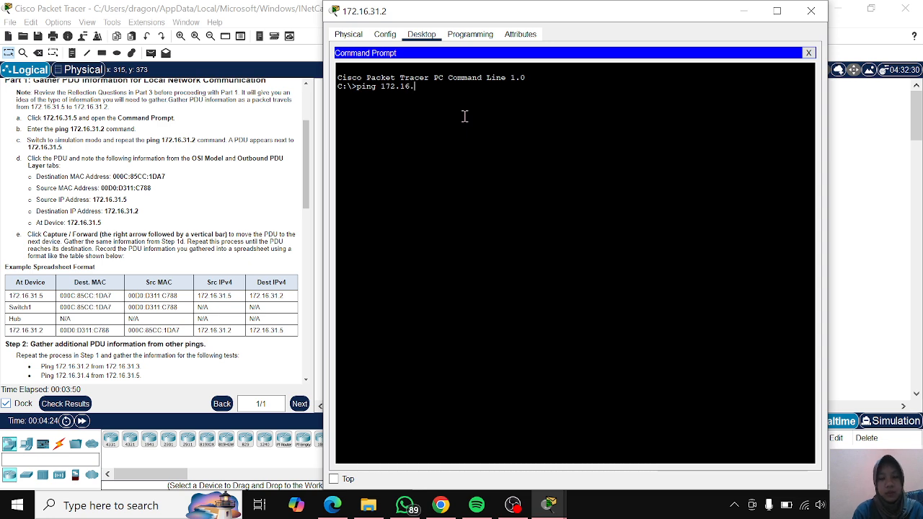
{"action": "type", "text": "31."}
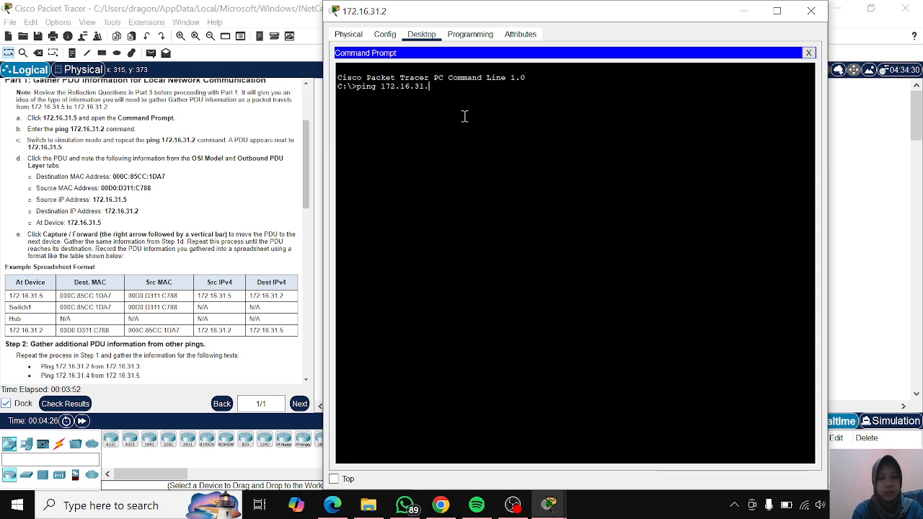
{"action": "type", "text": "2"}
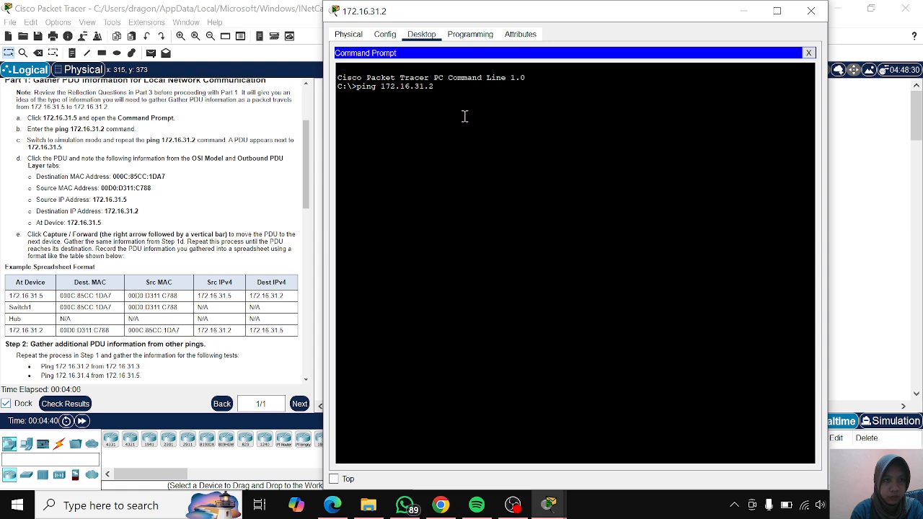
{"action": "key", "text": "BackSpace"}
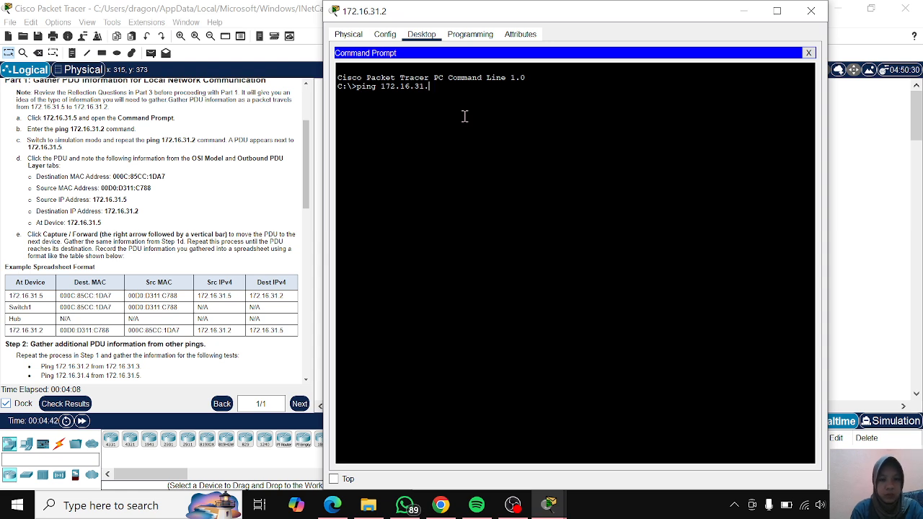
{"action": "key", "text": "Return"}
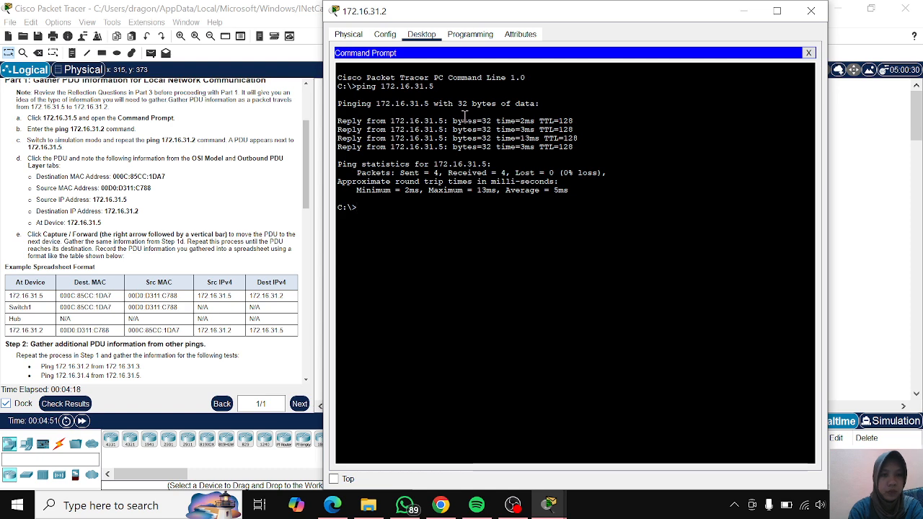
{"action": "left_click", "coordinate": [745, 12]}
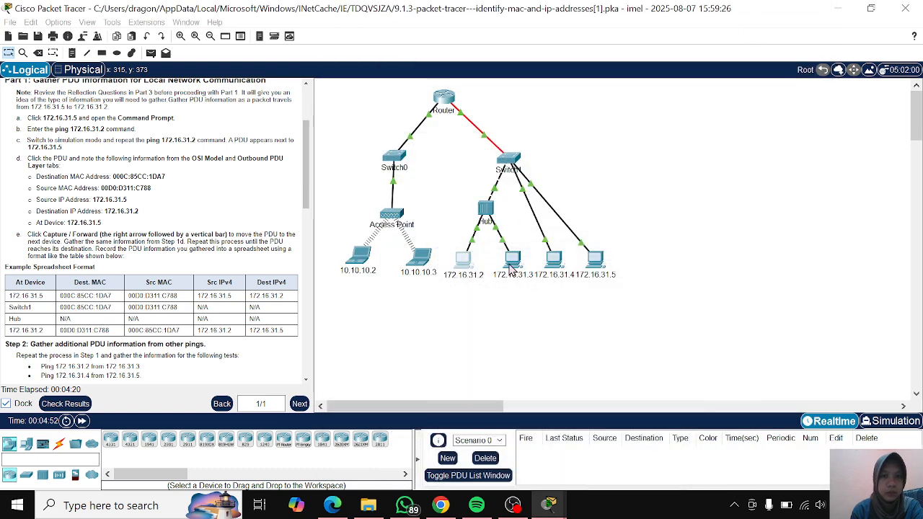
Step: Add a simple PDU with PC 172.16.31.5 as the source and PC 172.16.31.2 as the destination
{"action": "mouse_move", "coordinate": [596, 274]}
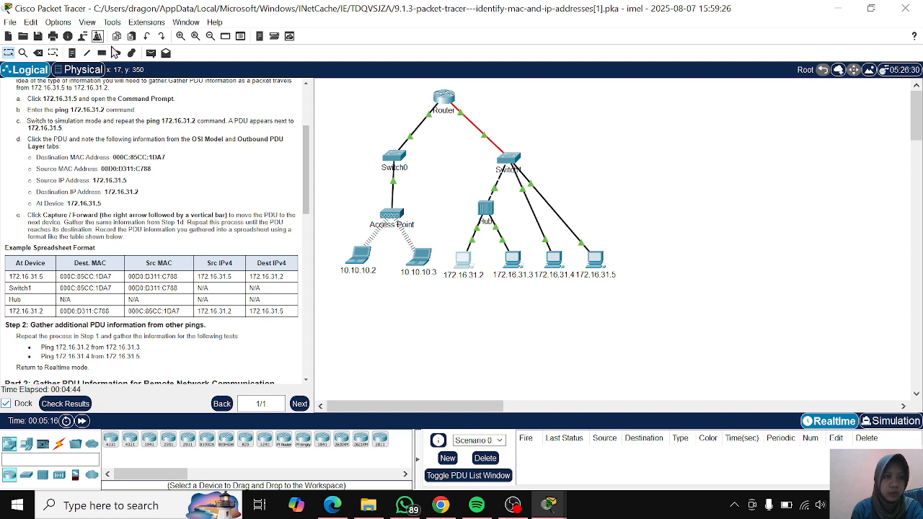
{"action": "left_click", "coordinate": [153, 56]}
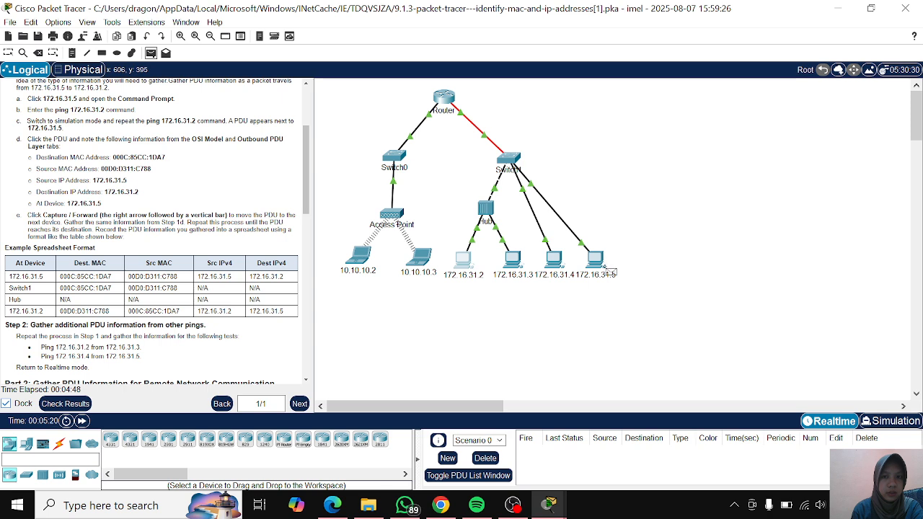
{"action": "left_click", "coordinate": [607, 265]}
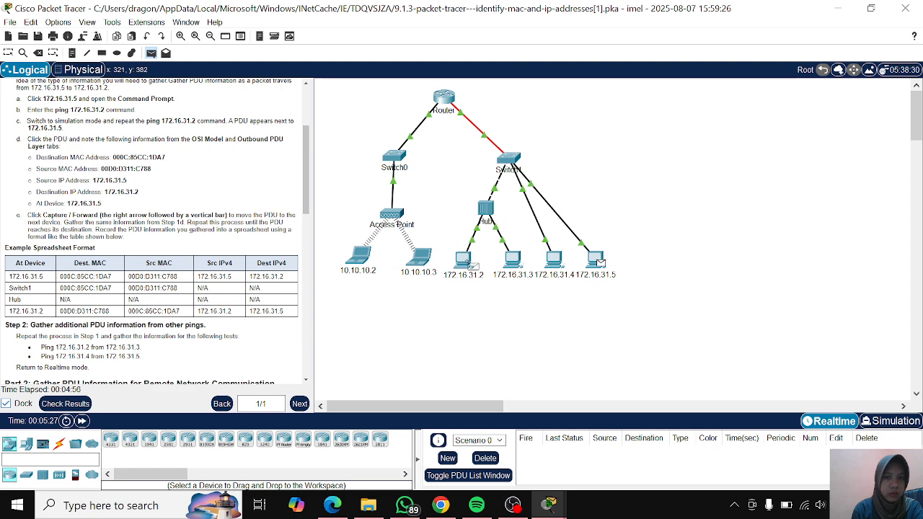
{"action": "left_click", "coordinate": [469, 263]}
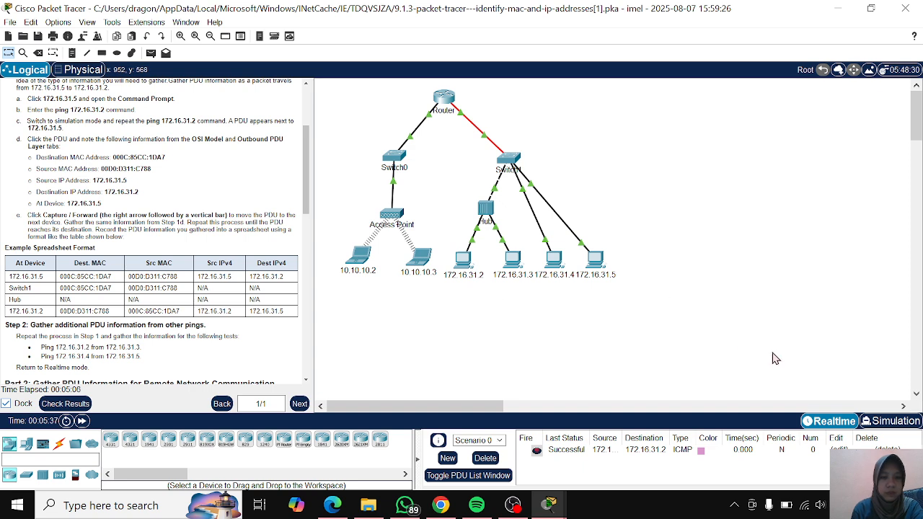
Step: Switch to simulation mode and advance the PDU three hops, through Switch1 and the Hub to PC 172.16.31.2
{"action": "left_click", "coordinate": [890, 421]}
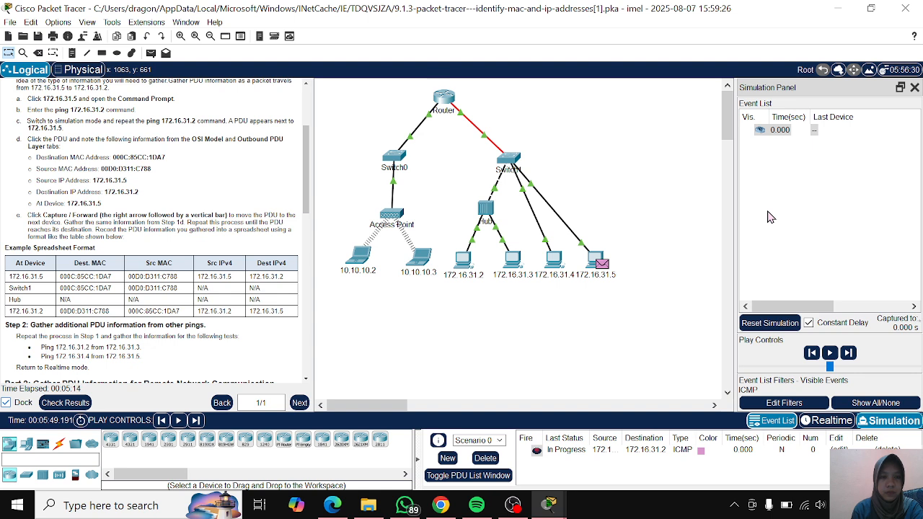
{"action": "left_click", "coordinate": [851, 355]}
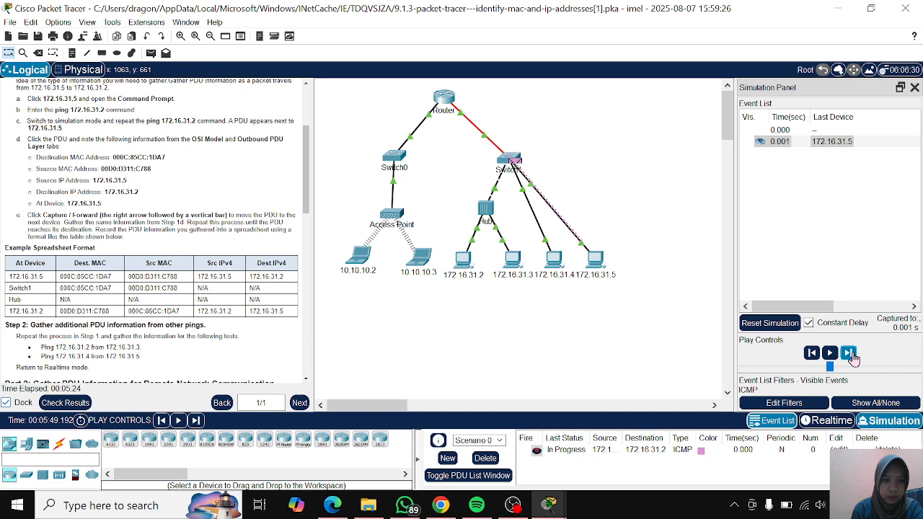
{"action": "left_click", "coordinate": [851, 353]}
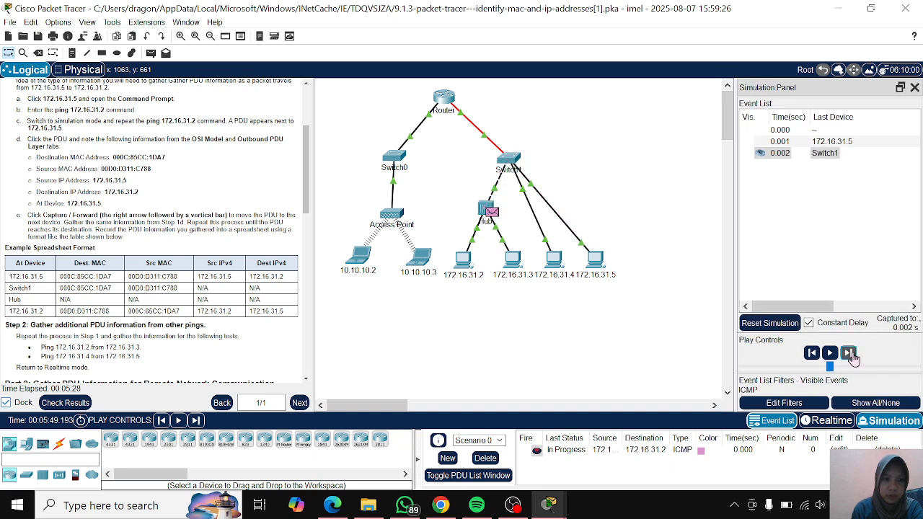
{"action": "left_click", "coordinate": [849, 353]}
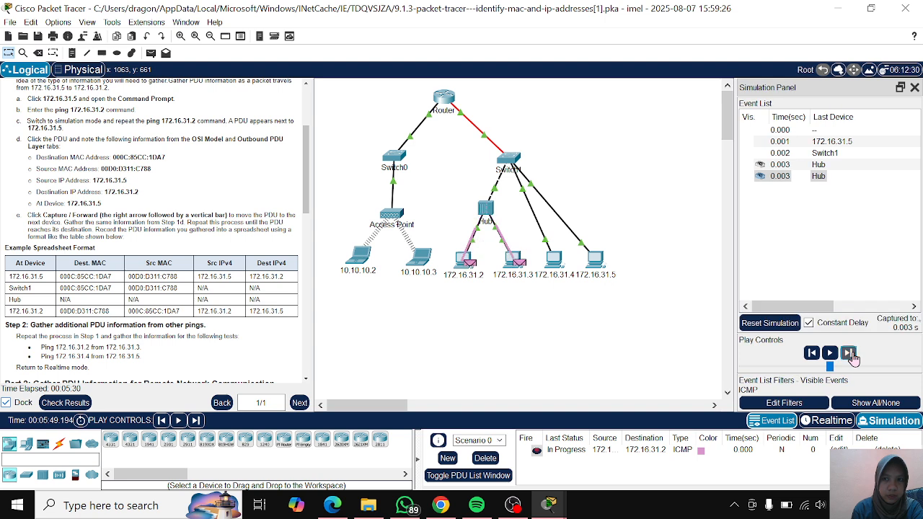
Step: Advance the simulation to trace the reply PDU from PC 172.16.31.2 through the Hub and Switch1 back to PC 172.16.31.5
{"action": "left_click", "coordinate": [851, 354]}
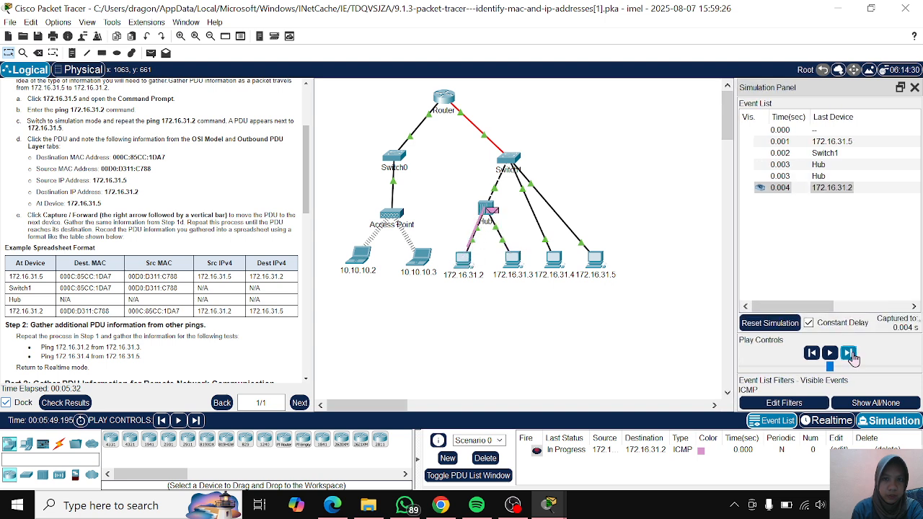
{"action": "left_click", "coordinate": [849, 353]}
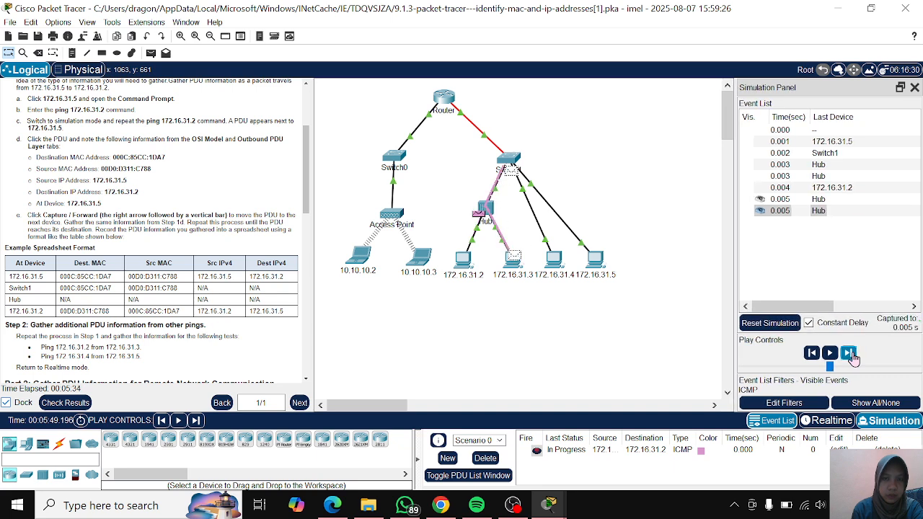
{"action": "left_click", "coordinate": [850, 353]}
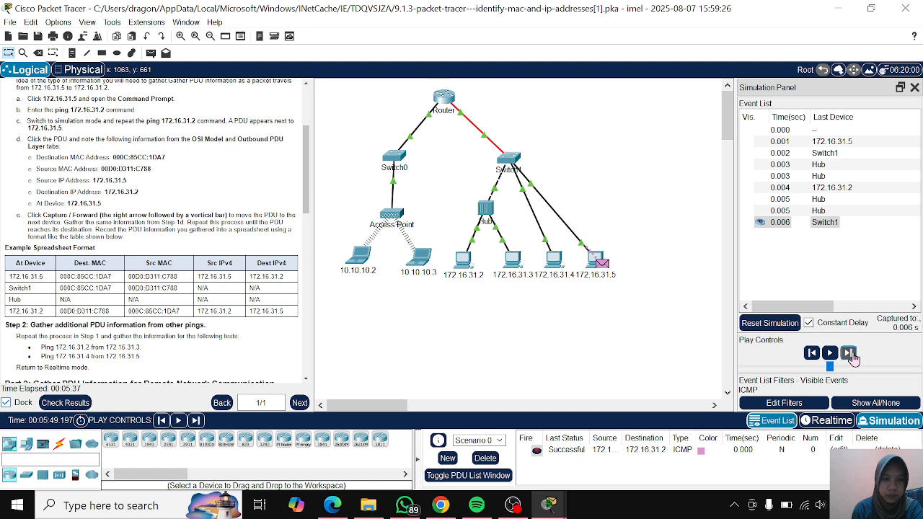
{"action": "left_click", "coordinate": [850, 353]}
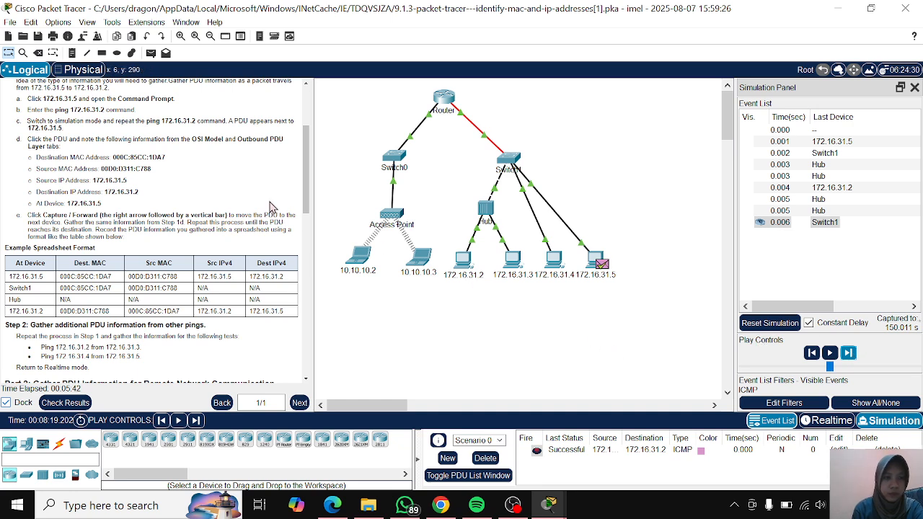
Step: Close the Simulation Panel and open the Command Prompt on PC 172.16.31.3
{"action": "scroll", "coordinate": [270, 207], "scroll_direction": "down", "scroll_amount": 3}
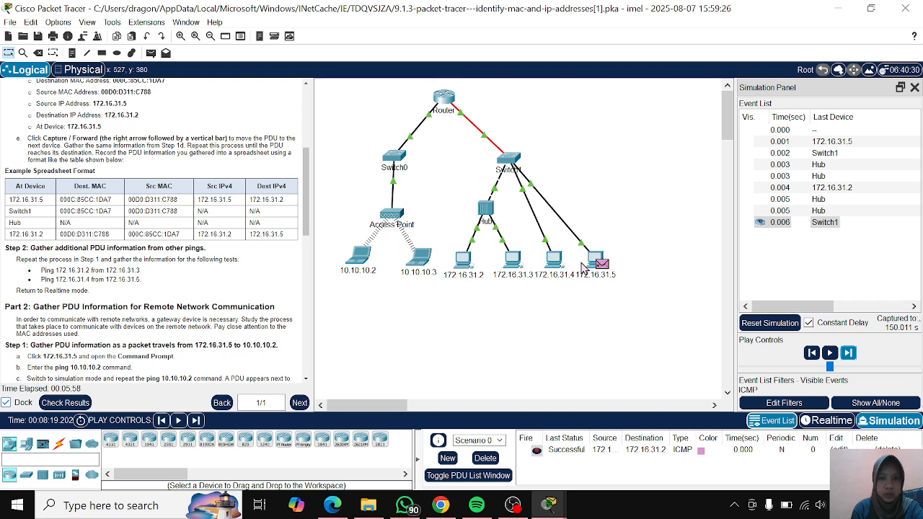
{"action": "left_click", "coordinate": [915, 86]}
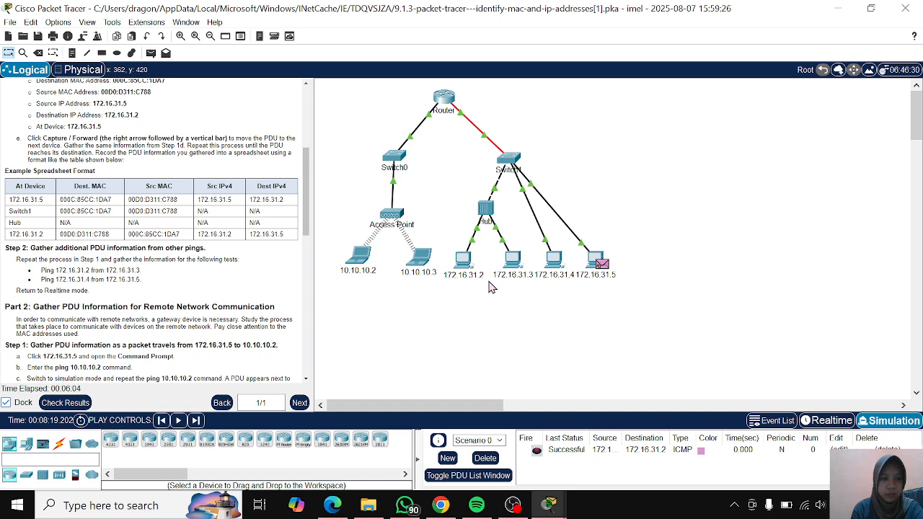
{"action": "left_click", "coordinate": [517, 265]}
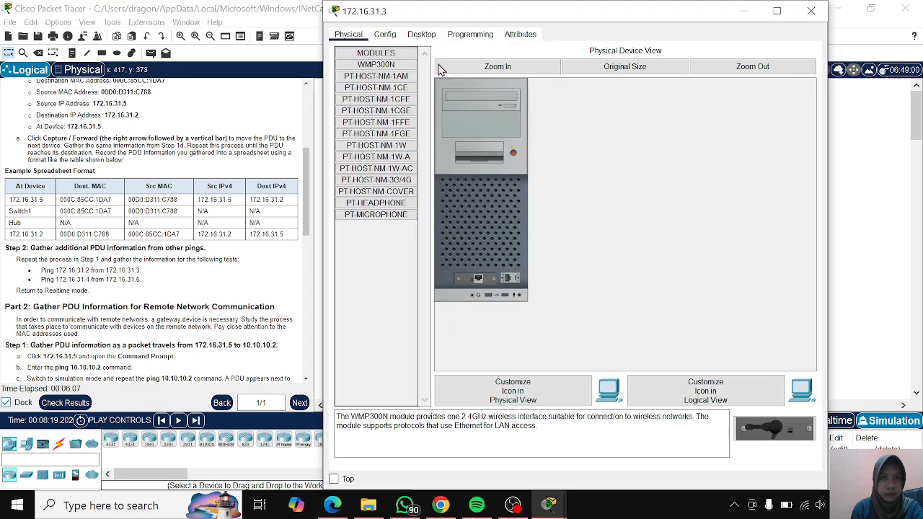
{"action": "left_click", "coordinate": [429, 41]}
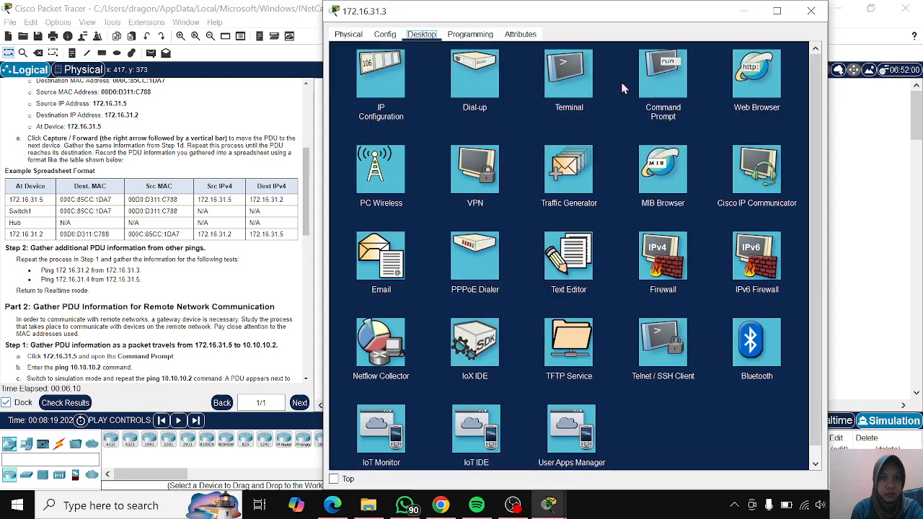
{"action": "left_click", "coordinate": [654, 77]}
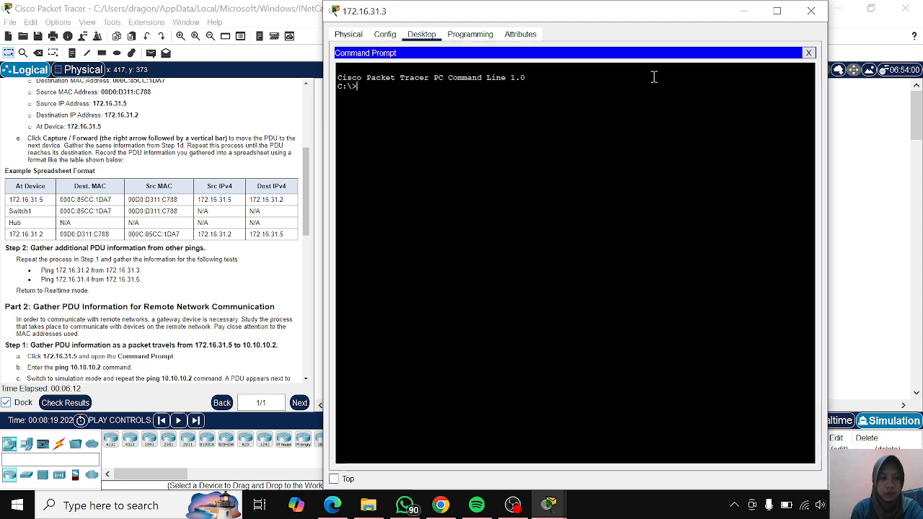
Step: Ping 172.16.31.2 from the Command Prompt of PC 172.16.31.3
{"action": "type", "text": "ping"}
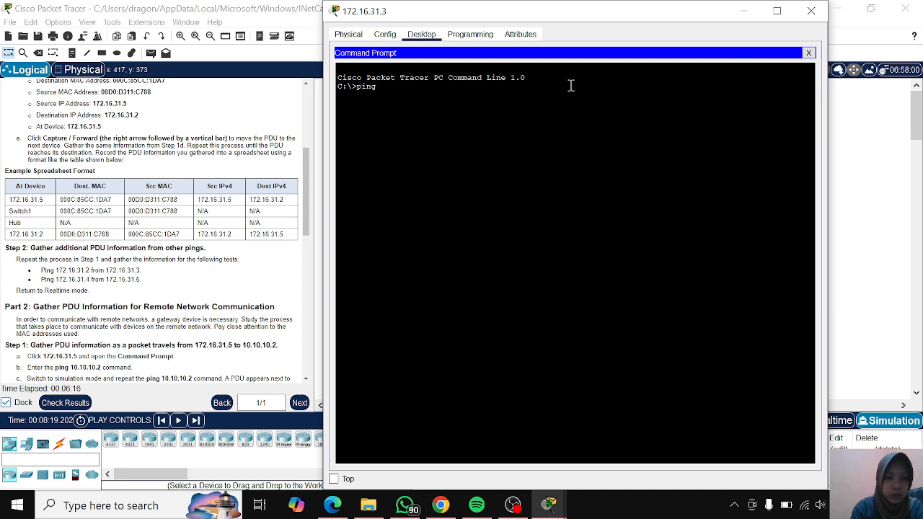
{"action": "type", "text": " 172"}
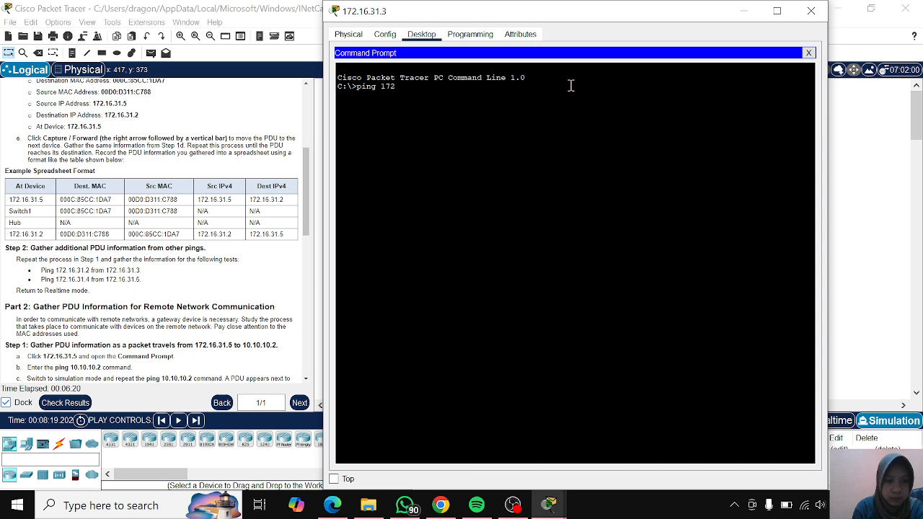
{"action": "type", "text": ".16"}
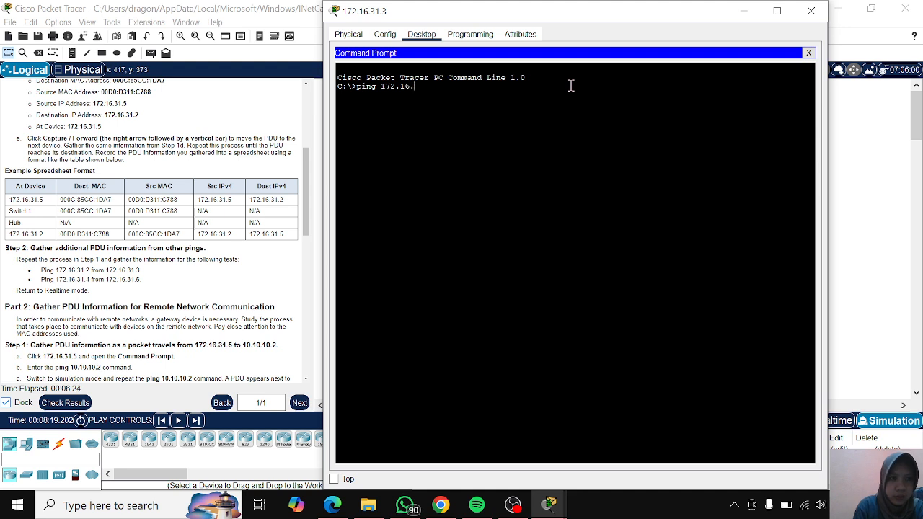
{"action": "type", "text": ".3"}
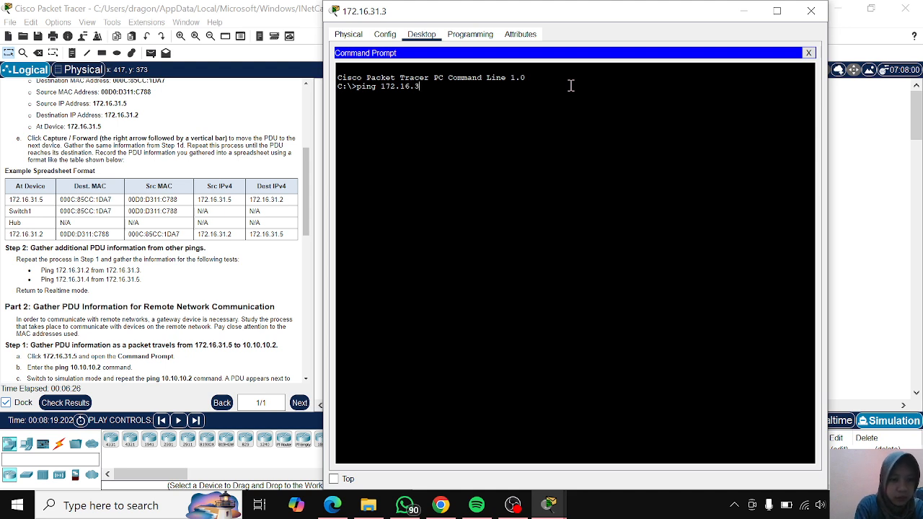
{"action": "type", "text": "1."}
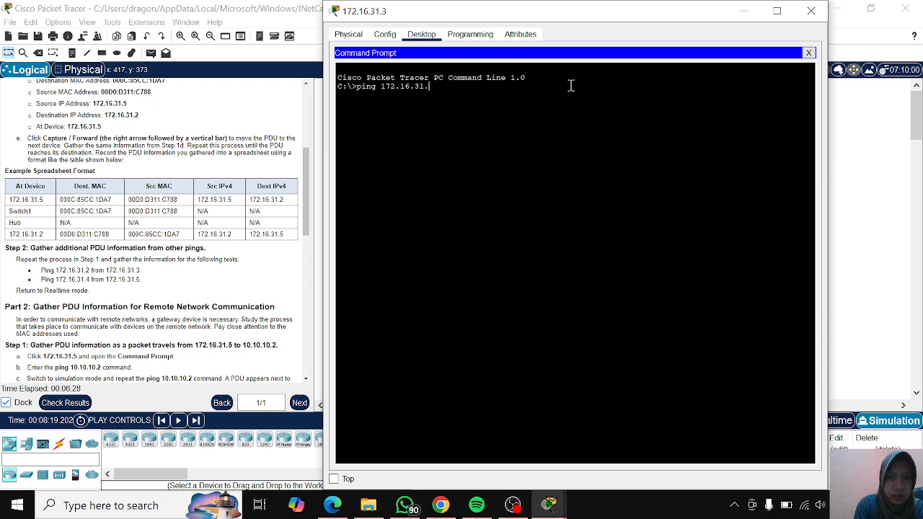
{"action": "type", "text": "2"}
{"action": "key", "text": "Return"}
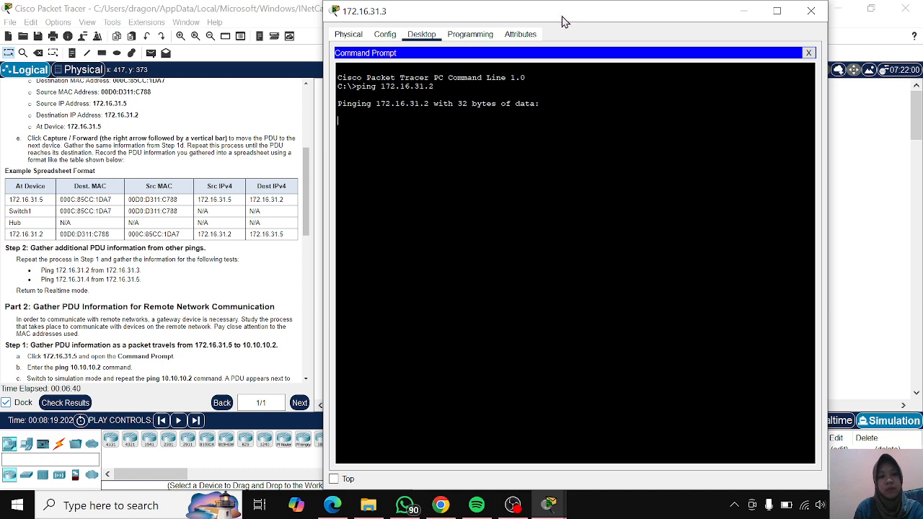
Step: Reopen the simulation event list and advance the ping PDU from PC 172.16.31.3 to the Hub
{"action": "left_click_drag", "start_coordinate": [565, 22], "coordinate": [576, 333]}
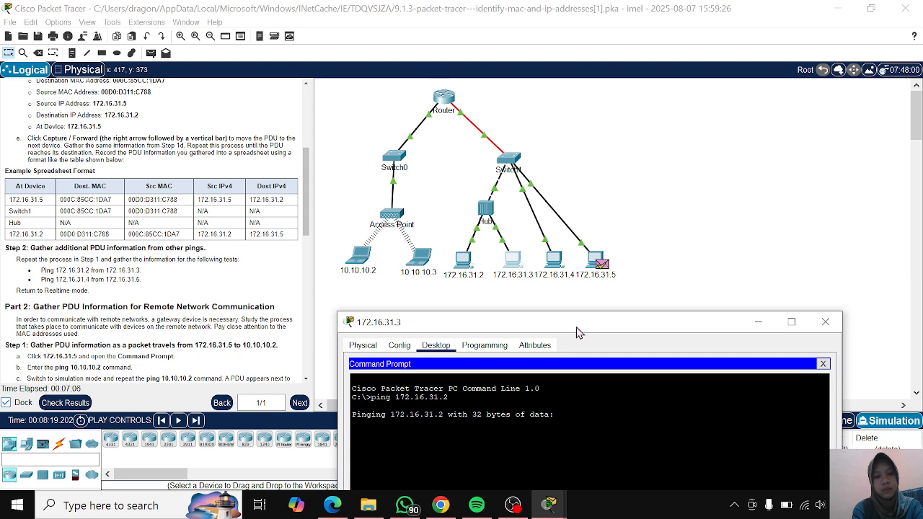
{"action": "left_click", "coordinate": [876, 428]}
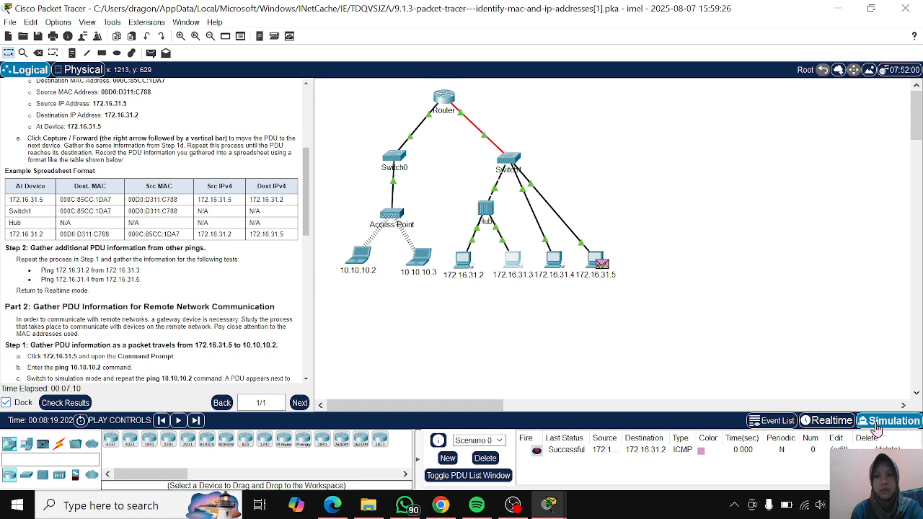
{"action": "left_click", "coordinate": [785, 422]}
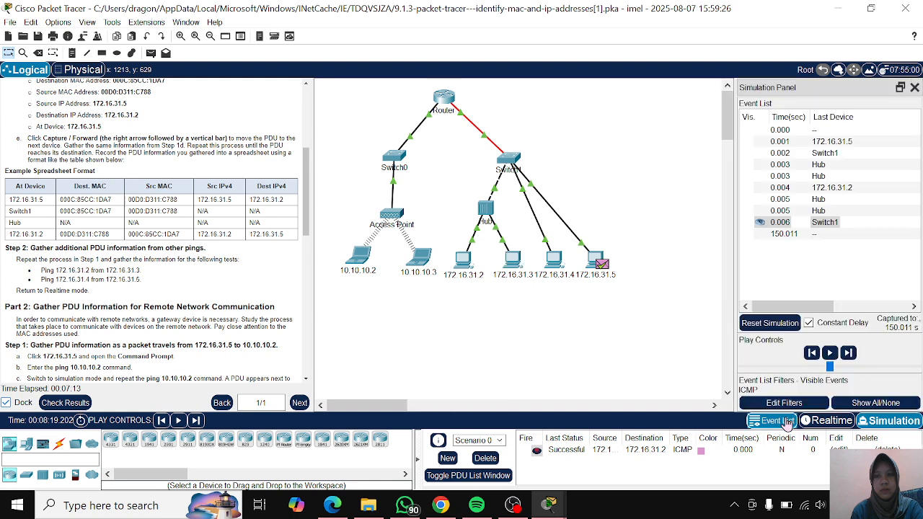
{"action": "left_click", "coordinate": [849, 354]}
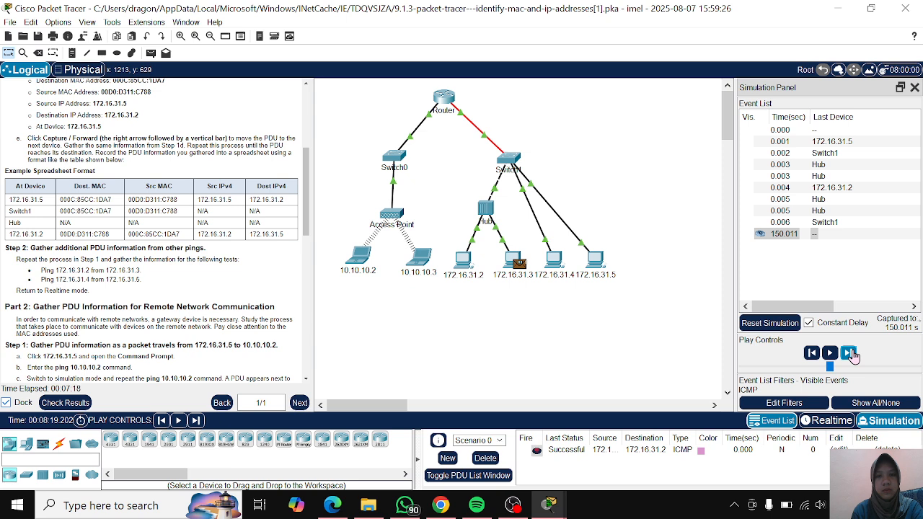
{"action": "left_click", "coordinate": [850, 353]}
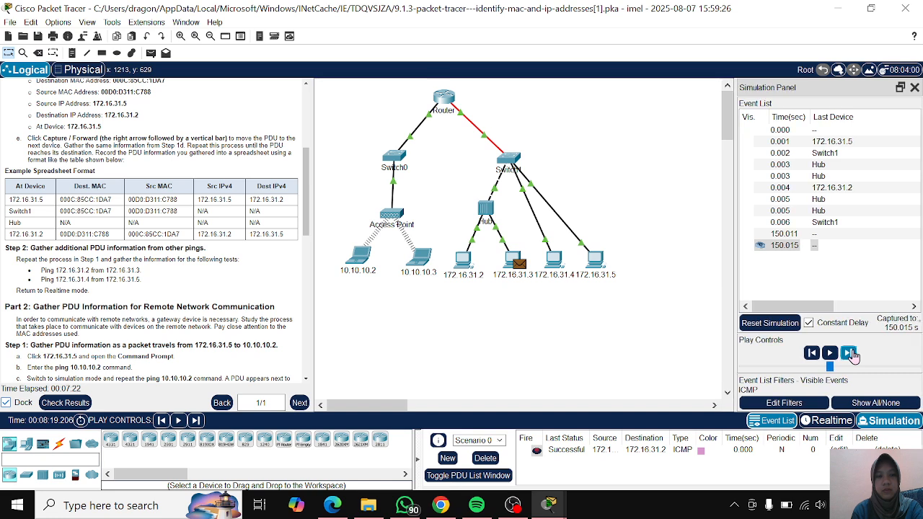
{"action": "left_click", "coordinate": [850, 353]}
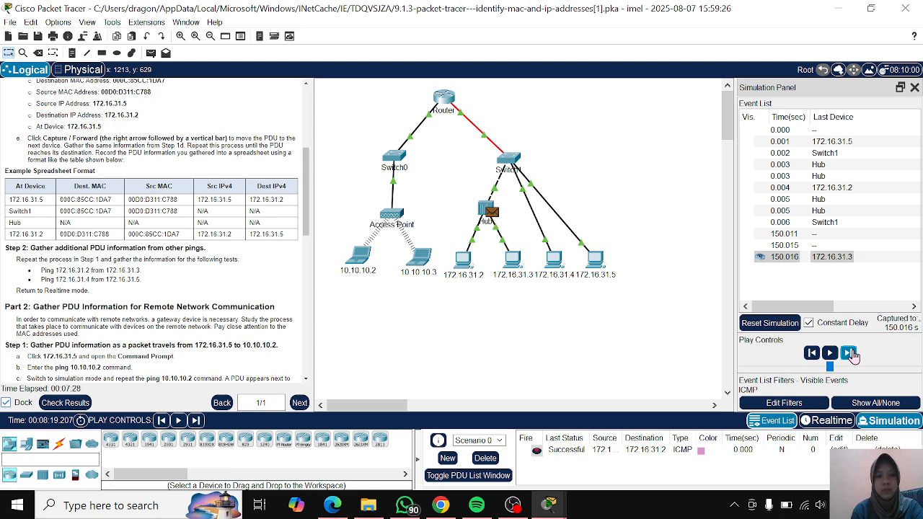
Step: Check the ping output on PC 172.16.31.3, then return to the network topology
{"action": "mouse_move", "coordinate": [549, 504]}
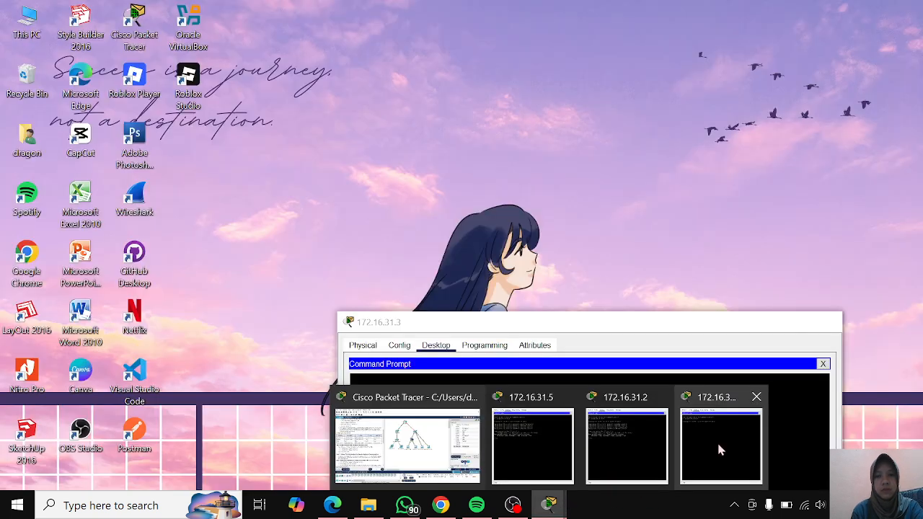
{"action": "left_click", "coordinate": [719, 447]}
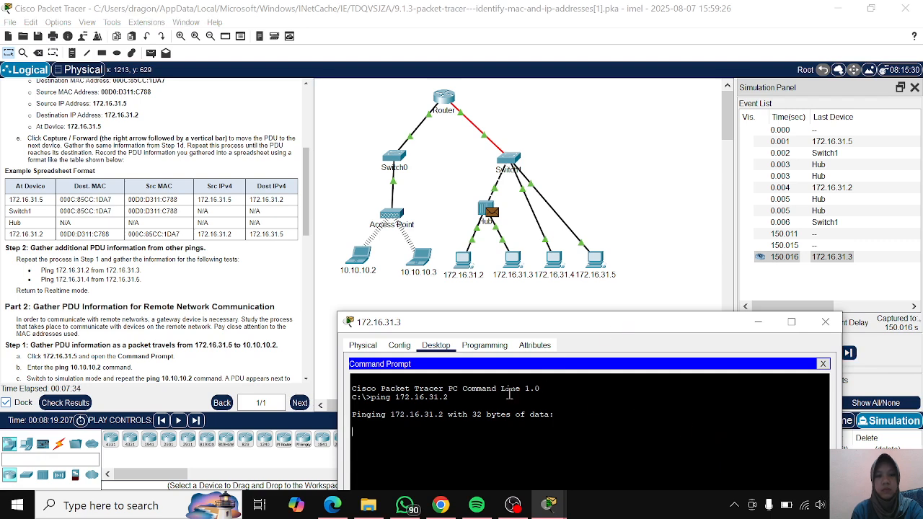
{"action": "left_click_drag", "start_coordinate": [638, 329], "coordinate": [809, 192]}
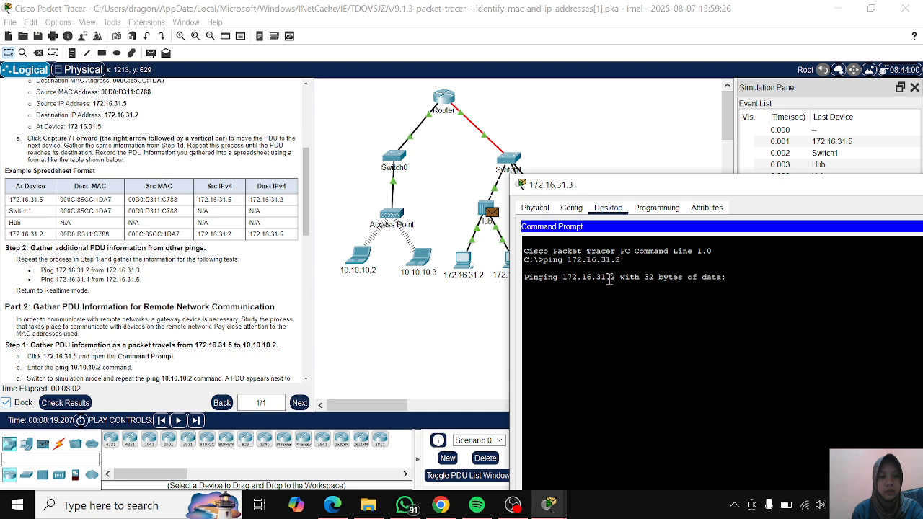
{"action": "left_click", "coordinate": [476, 320]}
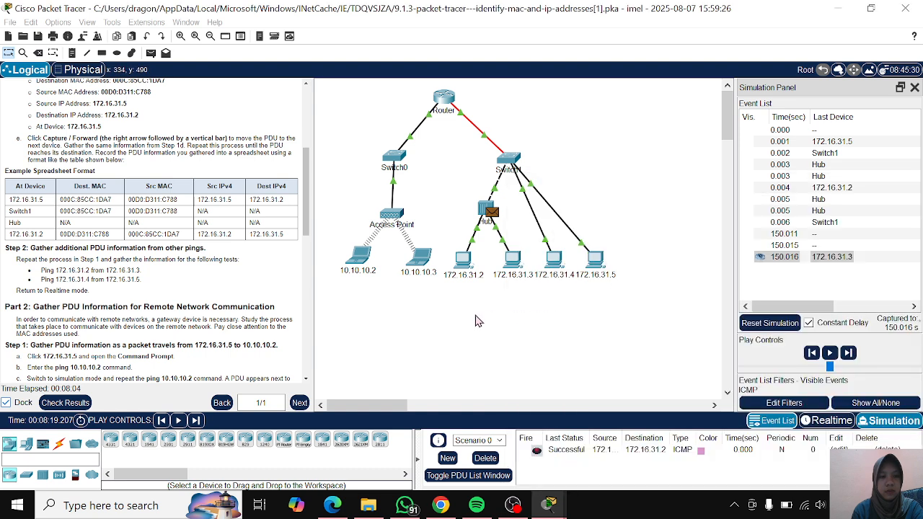
Step: Ping 172.16.31.4 from the Command Prompt of PC 172.16.31.5
{"action": "left_click", "coordinate": [599, 261]}
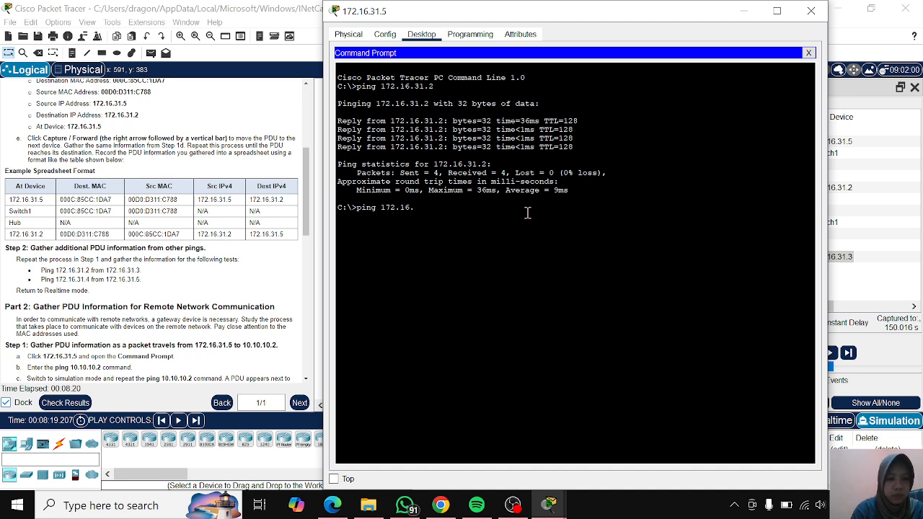
{"action": "type", "text": "31.4"}
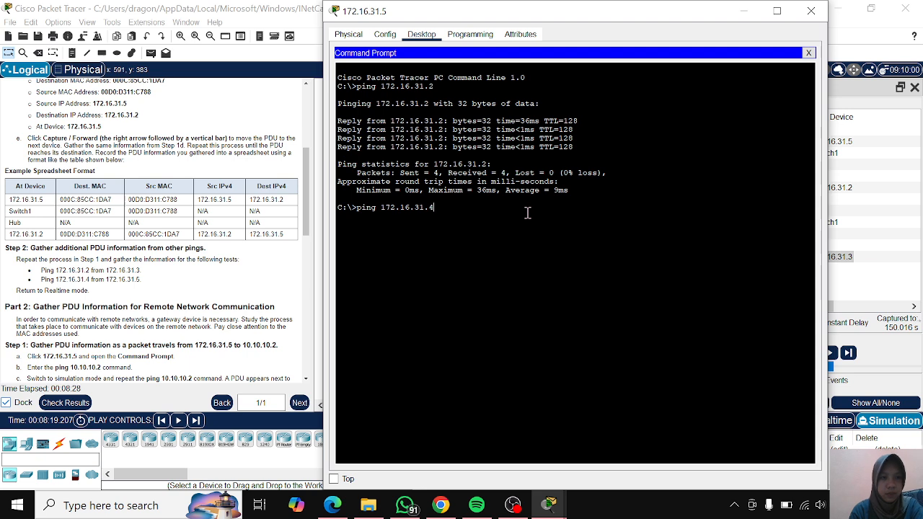
{"action": "key", "text": "Return"}
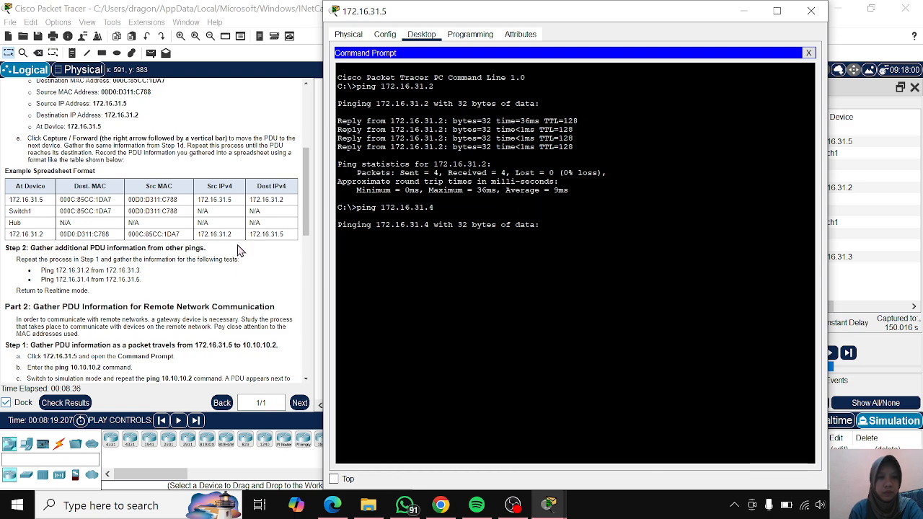
Step: Review the Part 2 instructions for gathering PDU information as a packet travels from 172.16.31.5 to 10.10.10.2
{"action": "scroll", "coordinate": [240, 250], "scroll_direction": "down", "scroll_amount": 1}
{"action": "scroll", "coordinate": [240, 250], "scroll_direction": "down", "scroll_amount": 3}
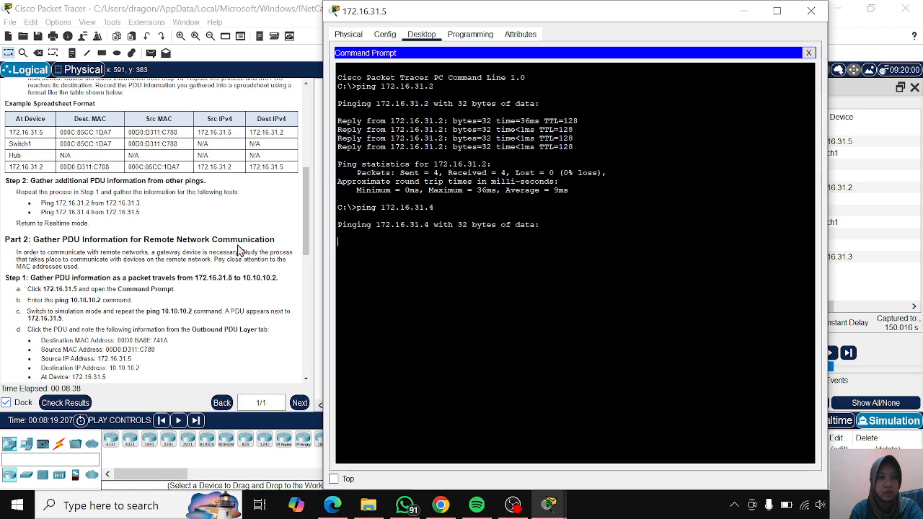
{"action": "scroll", "coordinate": [240, 250], "scroll_direction": "down", "scroll_amount": 2}
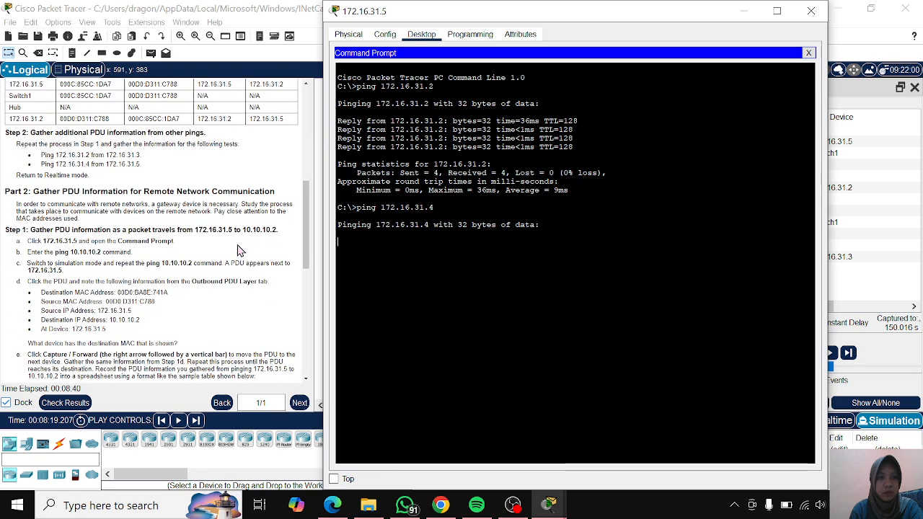
{"action": "scroll", "coordinate": [240, 250], "scroll_direction": "down", "scroll_amount": 1}
{"action": "scroll", "coordinate": [240, 250], "scroll_direction": "down", "scroll_amount": 4}
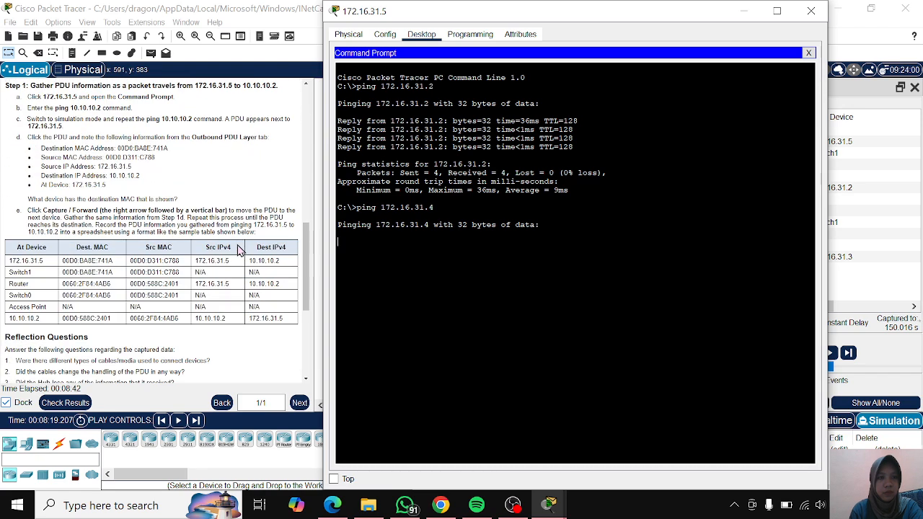
{"action": "scroll", "coordinate": [91, 148], "scroll_direction": "up", "scroll_amount": 3}
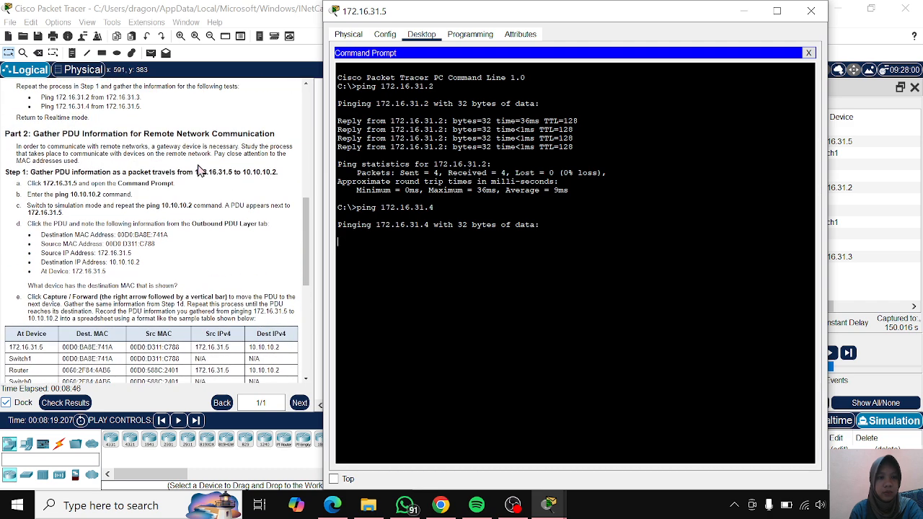
{"action": "scroll", "coordinate": [200, 167], "scroll_direction": "down", "scroll_amount": 1}
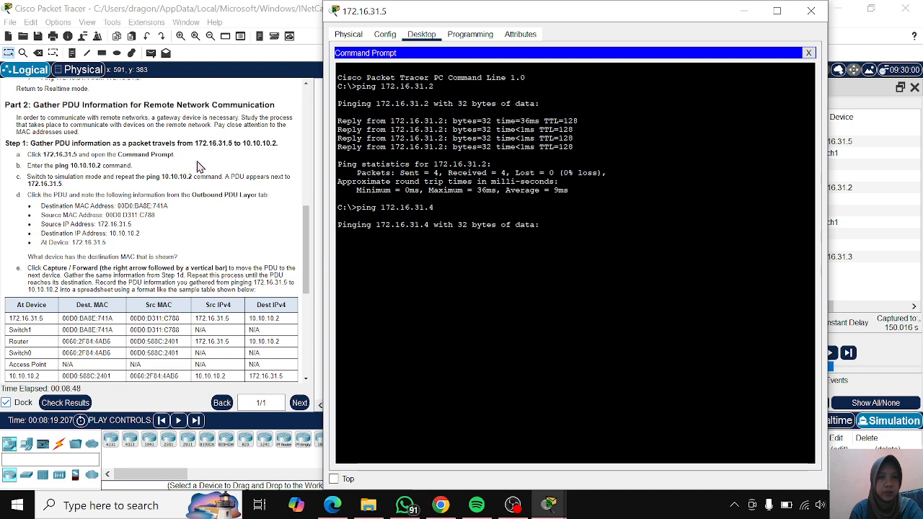
Step: Check the ping outputs in the Command Prompt windows of PCs 172.16.31.2 and 172.16.31.3, and minimize both windows
{"action": "left_click", "coordinate": [548, 504]}
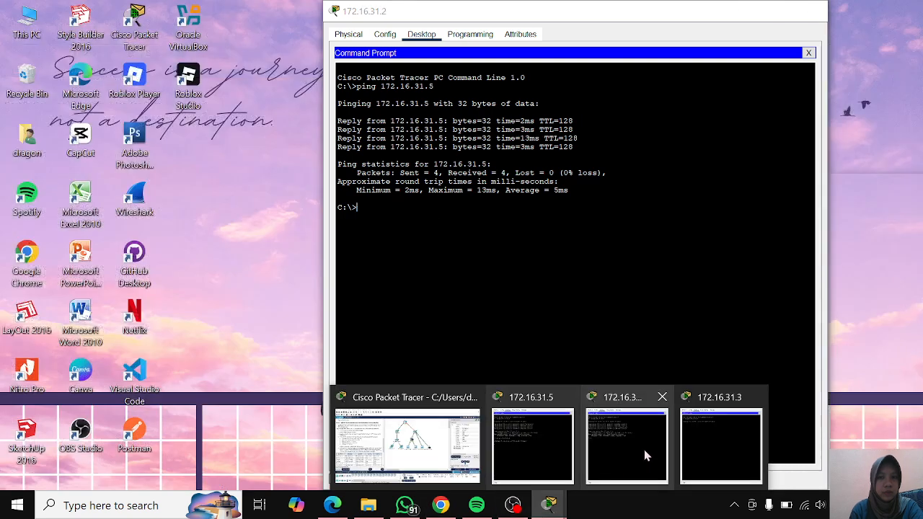
{"action": "left_click", "coordinate": [644, 449]}
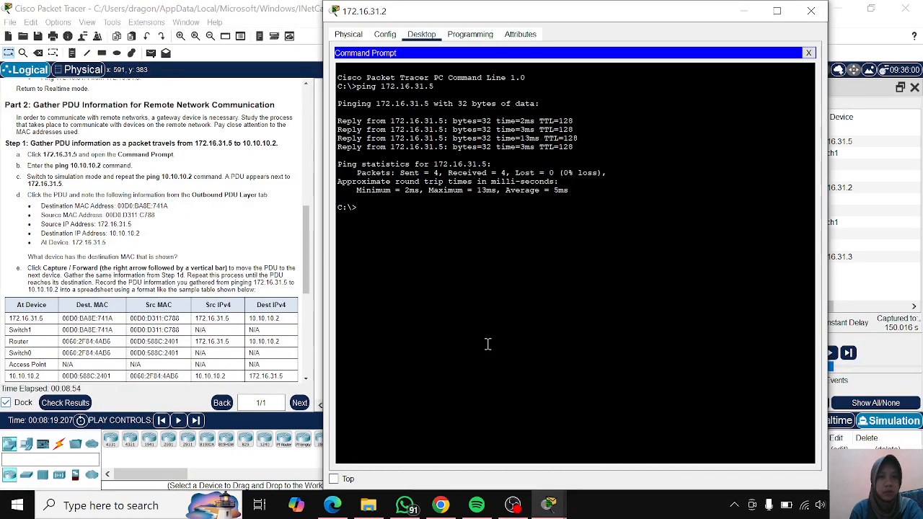
{"action": "mouse_move", "coordinate": [563, 509]}
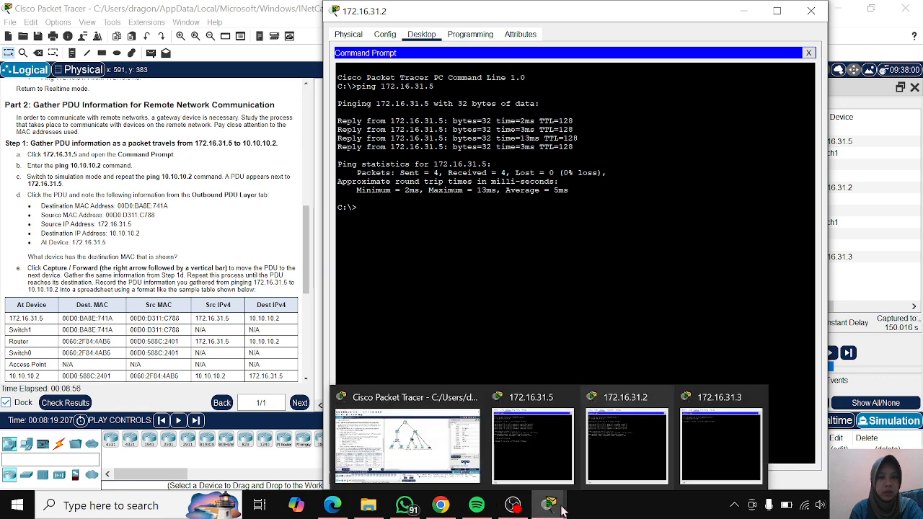
{"action": "left_click", "coordinate": [692, 436]}
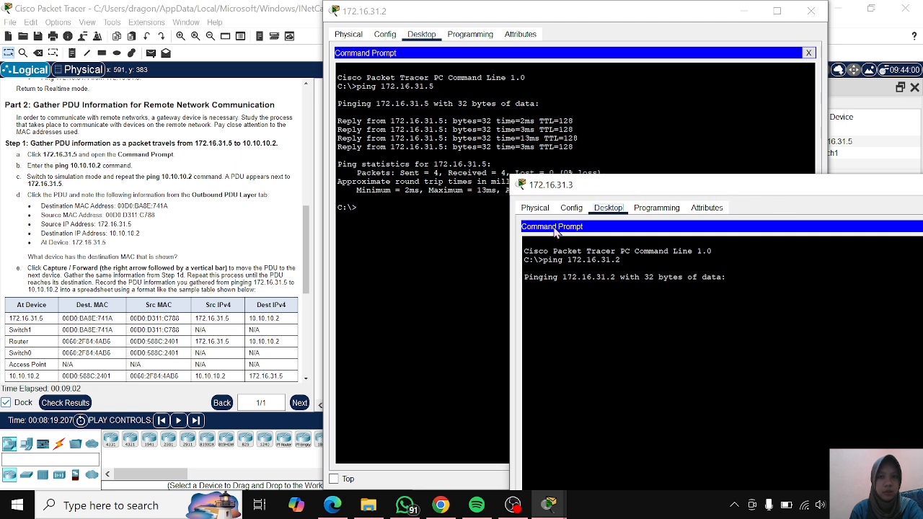
{"action": "left_click_drag", "start_coordinate": [674, 185], "coordinate": [495, 169]}
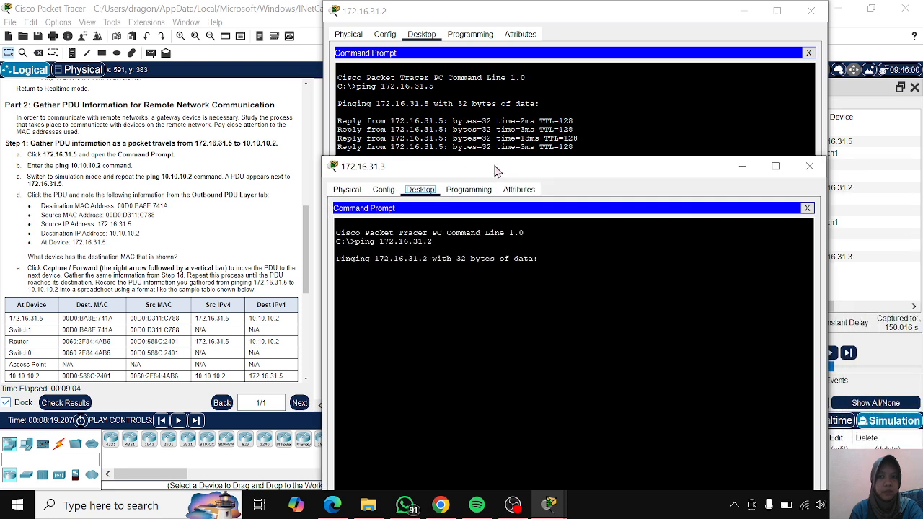
{"action": "left_click", "coordinate": [742, 167]}
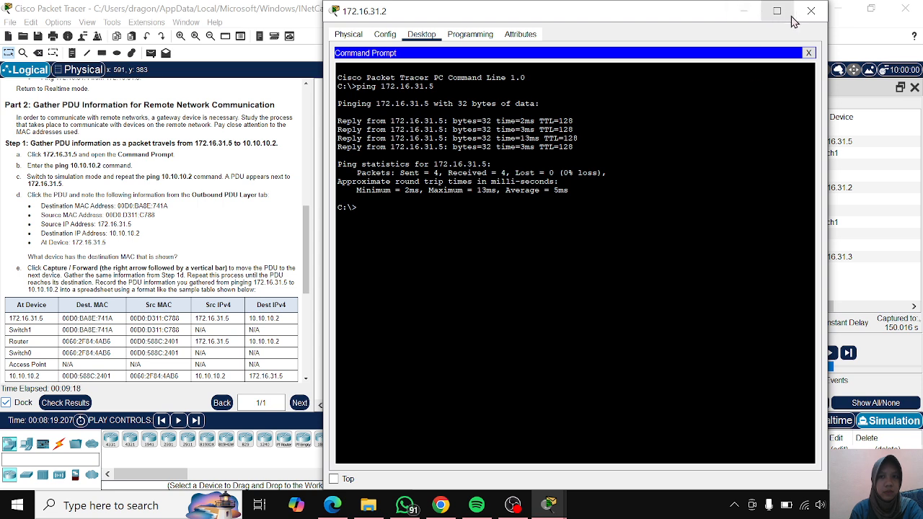
{"action": "left_click", "coordinate": [743, 11]}
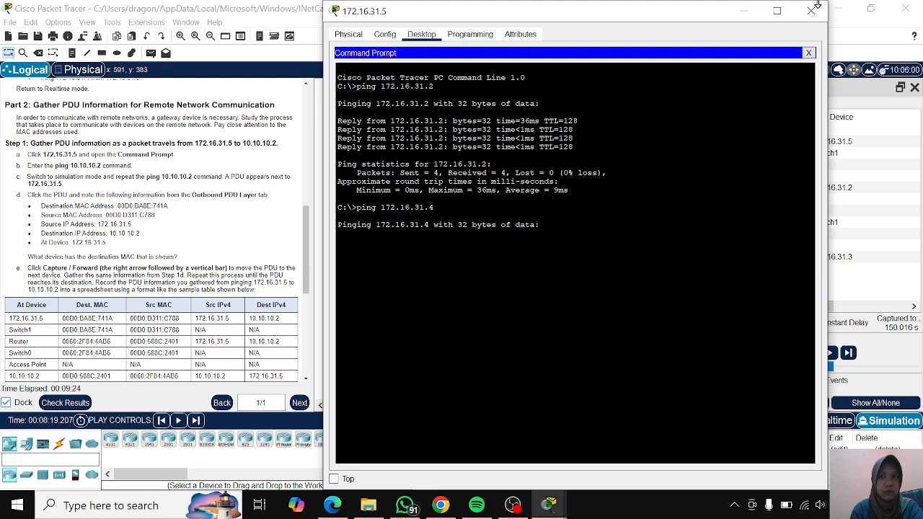
Step: Close the 172.16.31.5 window and advance the ping PDUs by one event in the simulation
{"action": "left_click_drag", "start_coordinate": [816, 1], "coordinate": [813, 7]}
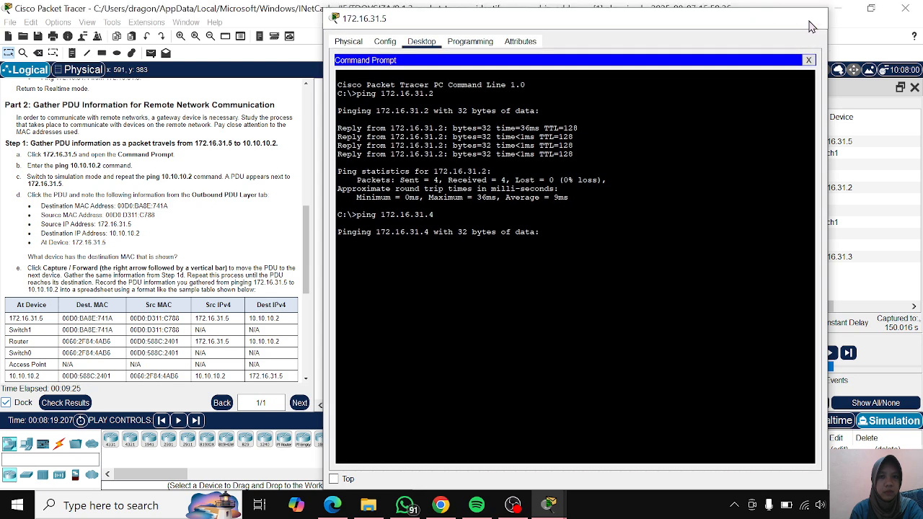
{"action": "left_click", "coordinate": [811, 18]}
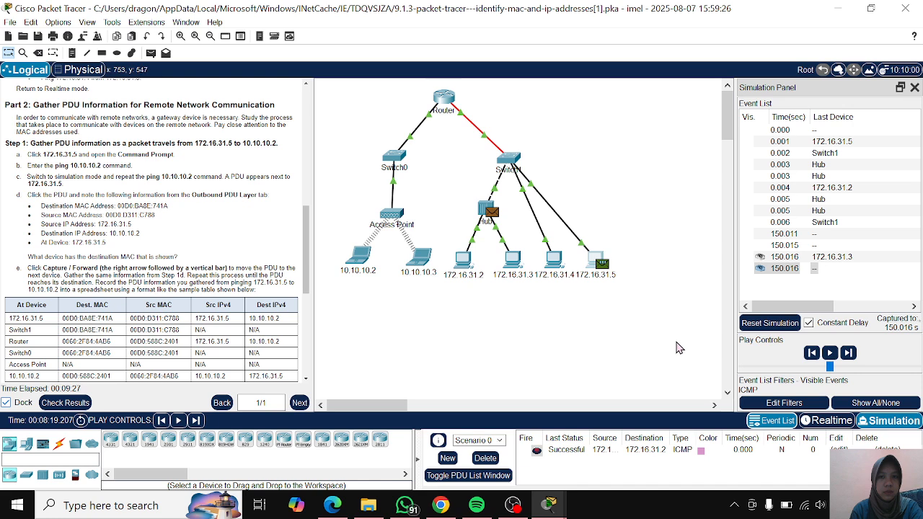
{"action": "left_click", "coordinate": [847, 353]}
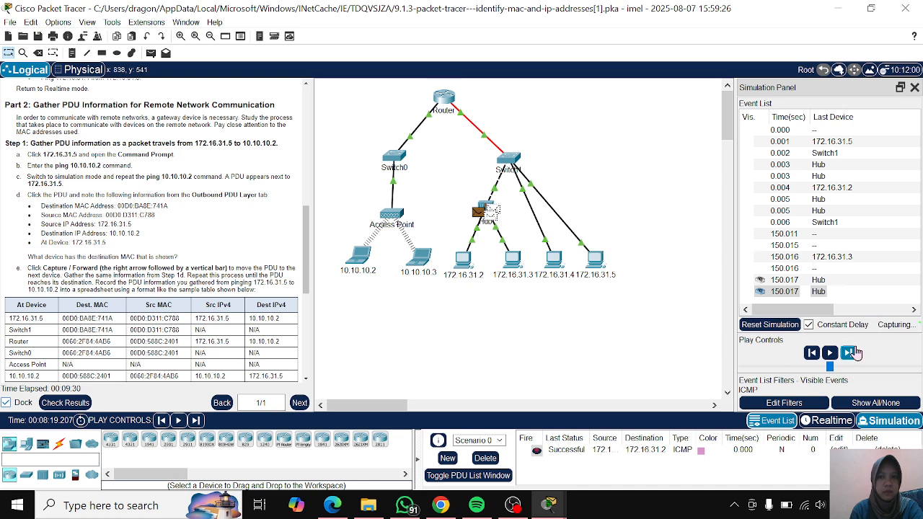
Step: Reopen the Command Prompt of PC 172.16.31.5 and check the output of the ping to 172.16.31.4
{"action": "left_click", "coordinate": [593, 263]}
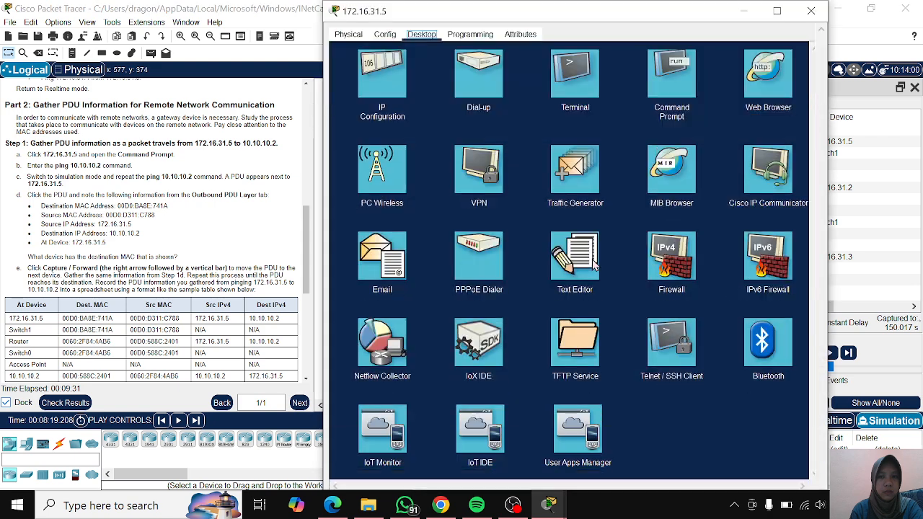
{"action": "left_click", "coordinate": [668, 86]}
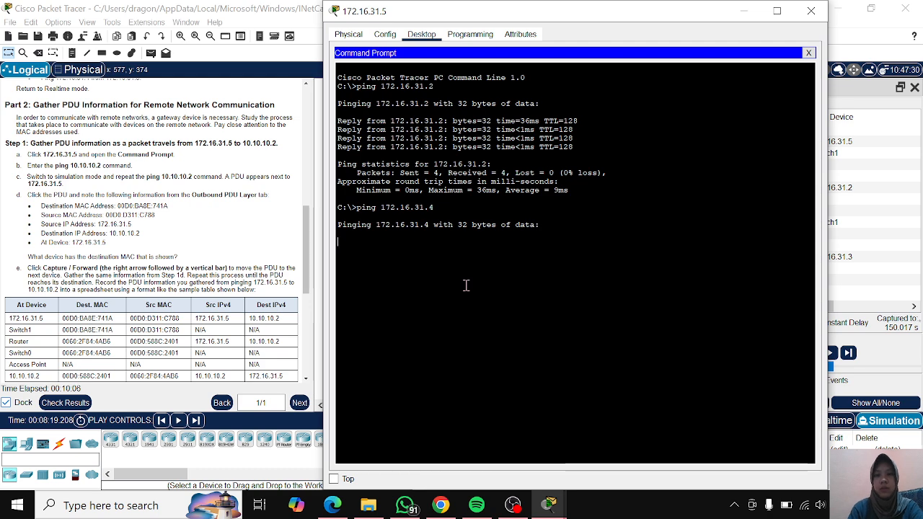
{"action": "left_click", "coordinate": [808, 54]}
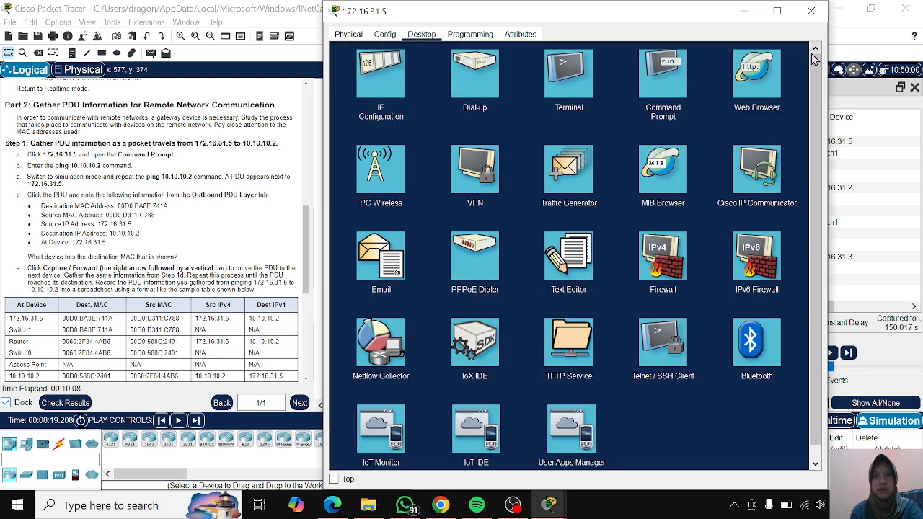
{"action": "left_click", "coordinate": [652, 76]}
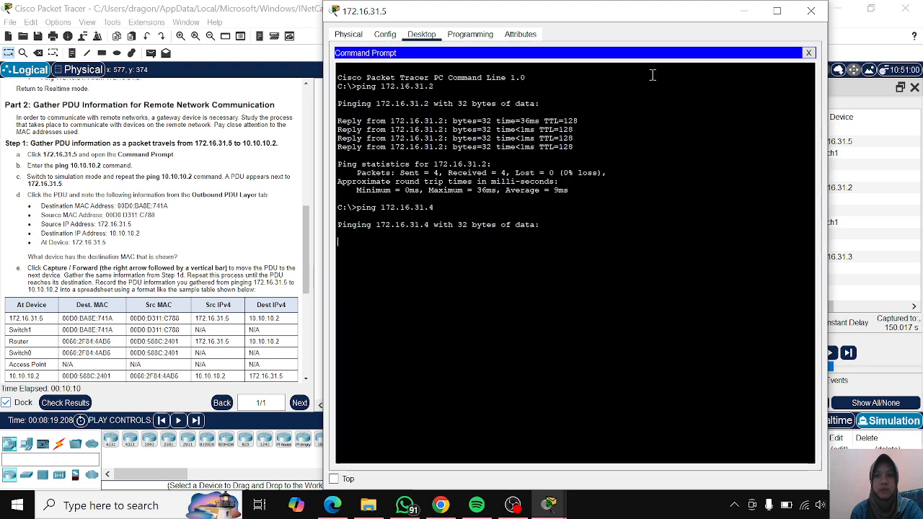
{"action": "right_click", "coordinate": [519, 251]}
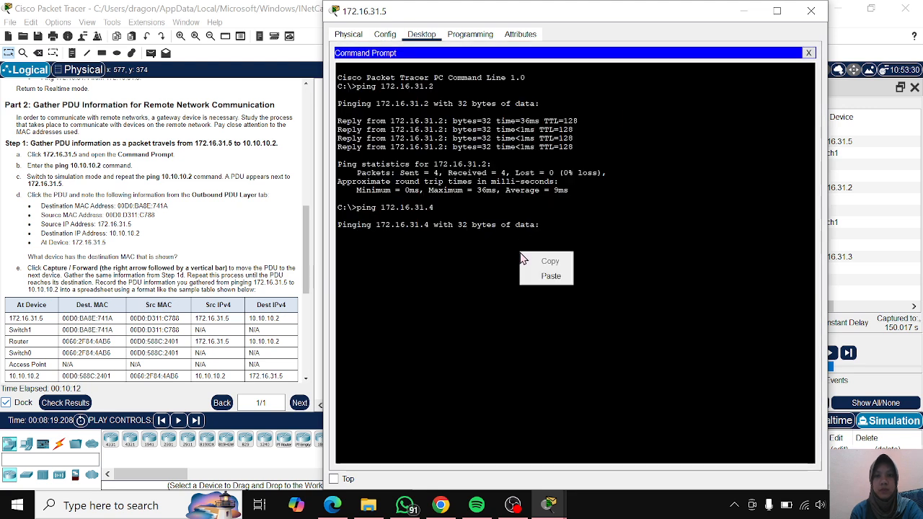
{"action": "left_click", "coordinate": [545, 201]}
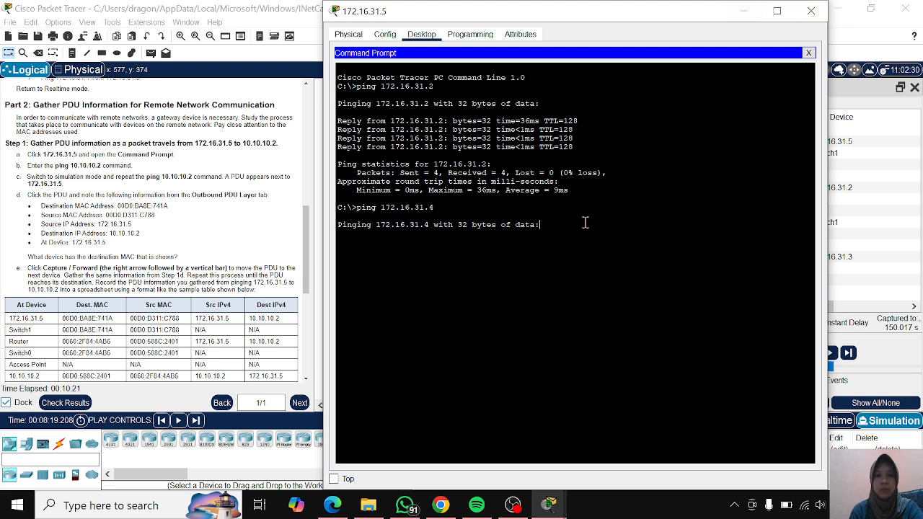
Step: Return to the network topology, play the simulation to move the pending PDUs onward, and pause it
{"action": "left_click", "coordinate": [810, 11]}
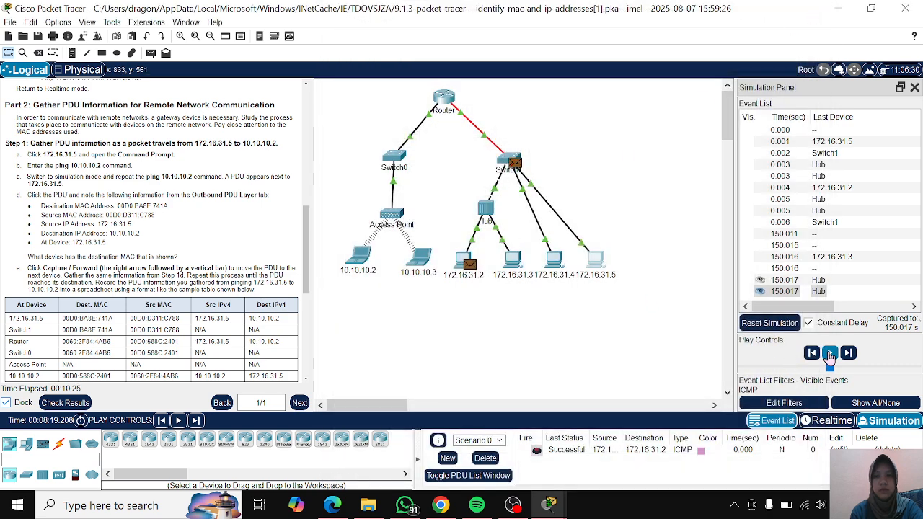
{"action": "left_click", "coordinate": [829, 353]}
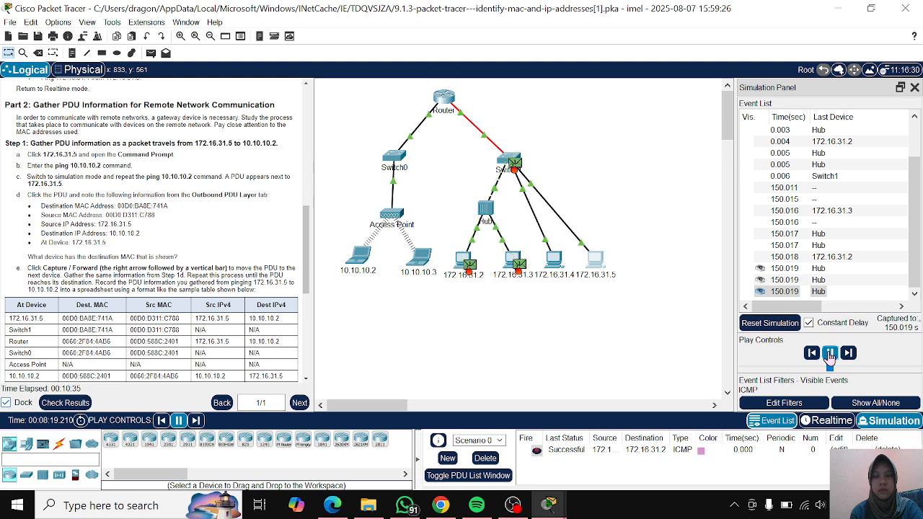
{"action": "left_click", "coordinate": [829, 353]}
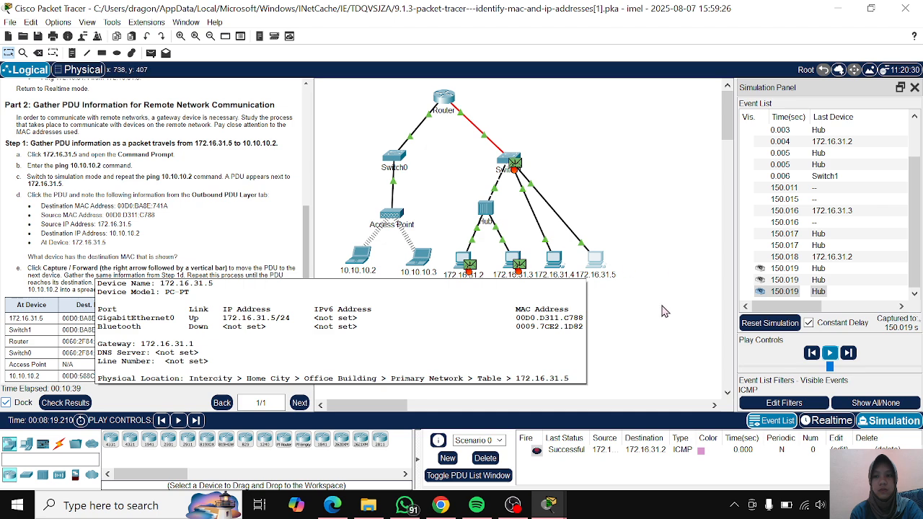
Step: Recheck the 172.16.31.4 ping in the Command Prompt of PC 172.16.31.5, and close the PC's window
{"action": "left_click", "coordinate": [595, 264]}
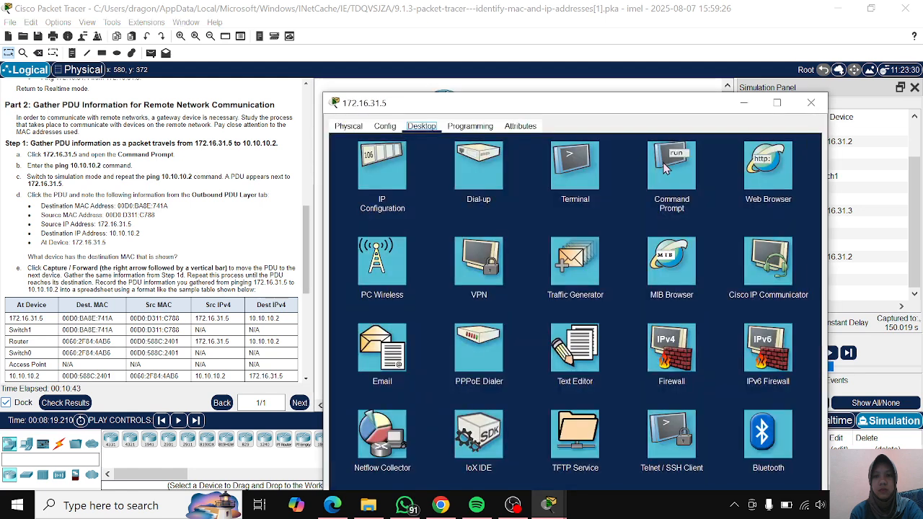
{"action": "left_click", "coordinate": [666, 168]}
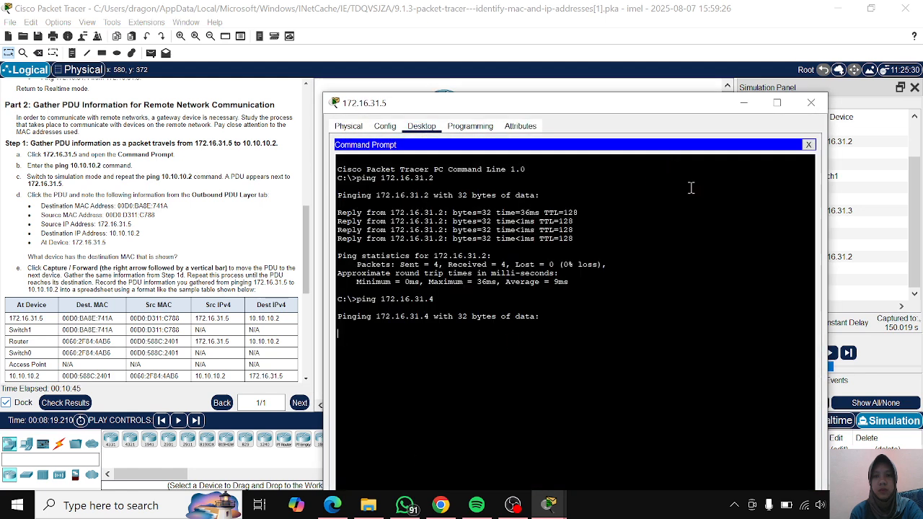
{"action": "right_click", "coordinate": [452, 400]}
{"action": "left_click", "coordinate": [421, 357]}
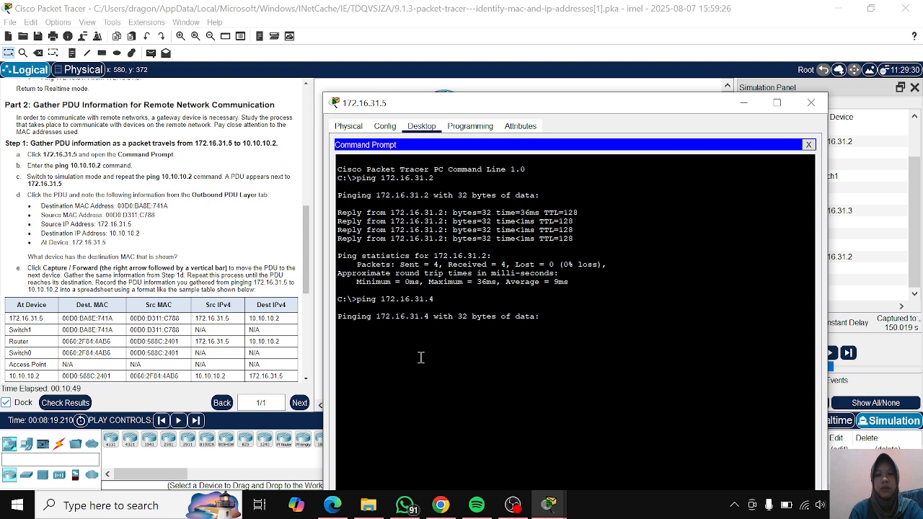
{"action": "left_click", "coordinate": [809, 104]}
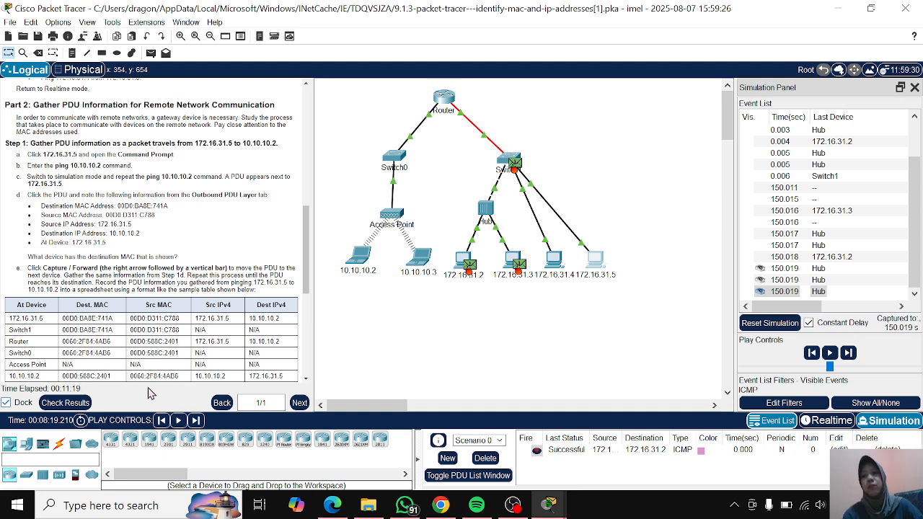
Step: Look at PC 172.16.31.5's Command Prompt again and read the Reflection Questions in the activity instructions, then close the PC window
{"action": "left_click", "coordinate": [593, 266]}
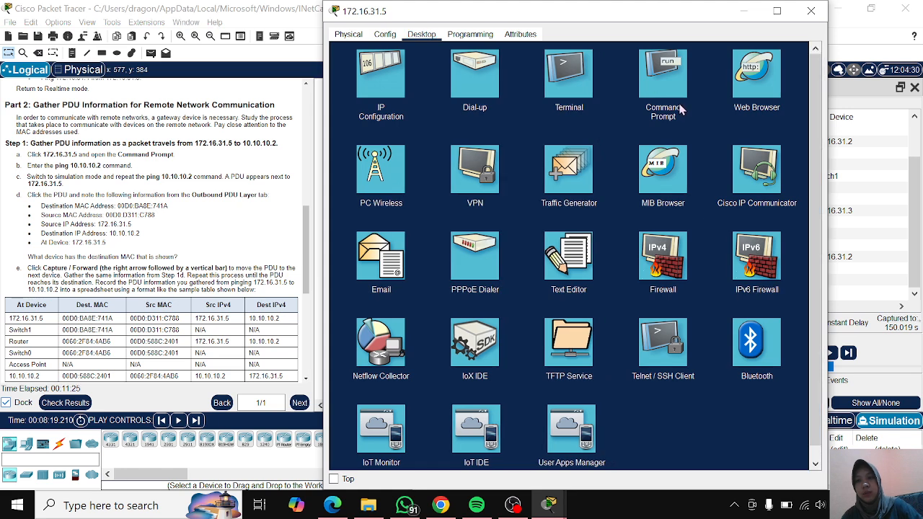
{"action": "left_click", "coordinate": [672, 84]}
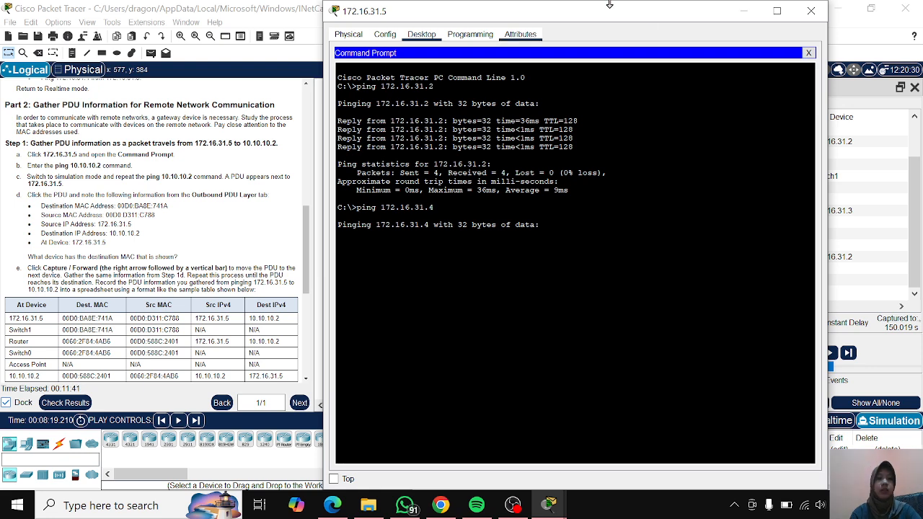
{"action": "scroll", "coordinate": [137, 253], "scroll_direction": "down", "scroll_amount": 5}
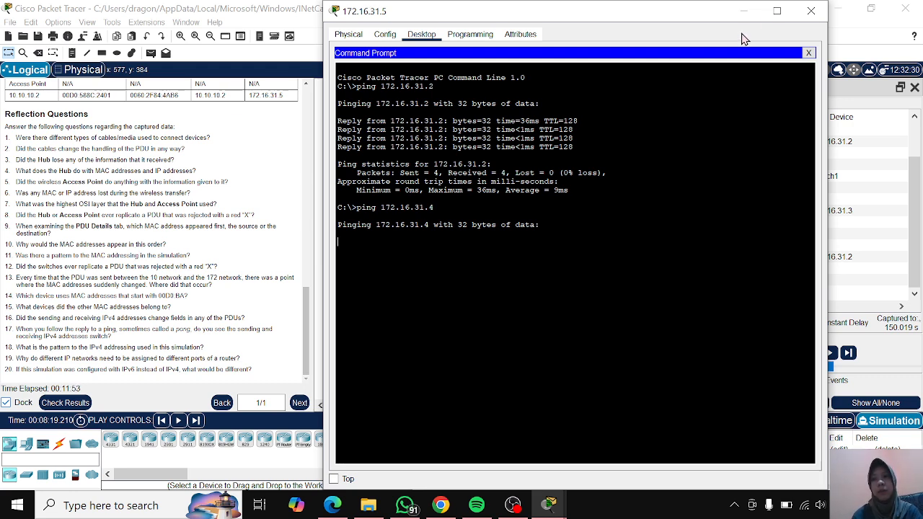
{"action": "left_click", "coordinate": [811, 12]}
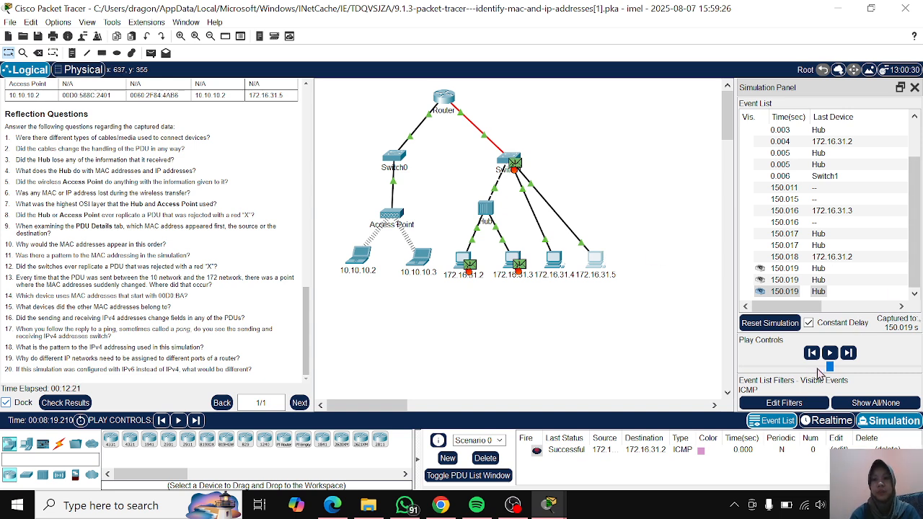
Step: Play the simulation continuously so the outstanding ping PDUs keep travelling between the 172.16.31.x PCs
{"action": "left_click", "coordinate": [830, 360]}
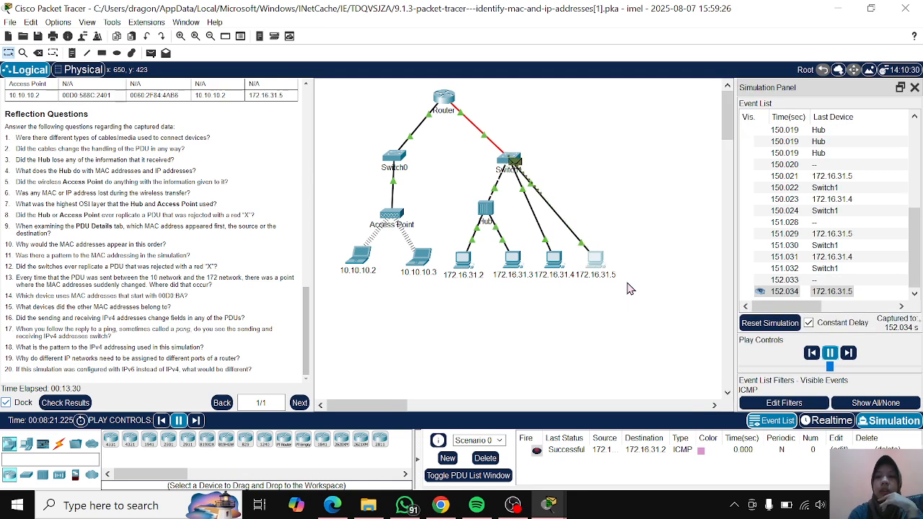
{"action": "scroll", "coordinate": [842, 176], "scroll_direction": "up", "scroll_amount": 6}
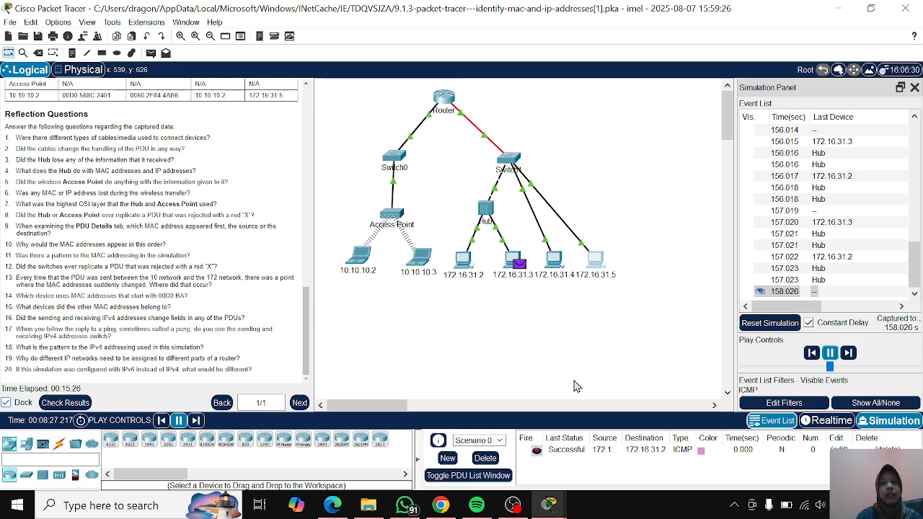
{"action": "left_click", "coordinate": [523, 507]}
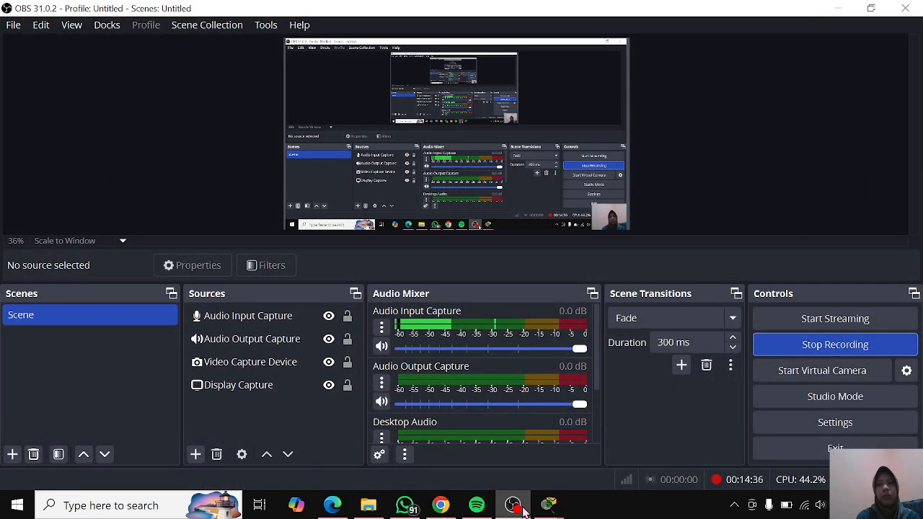